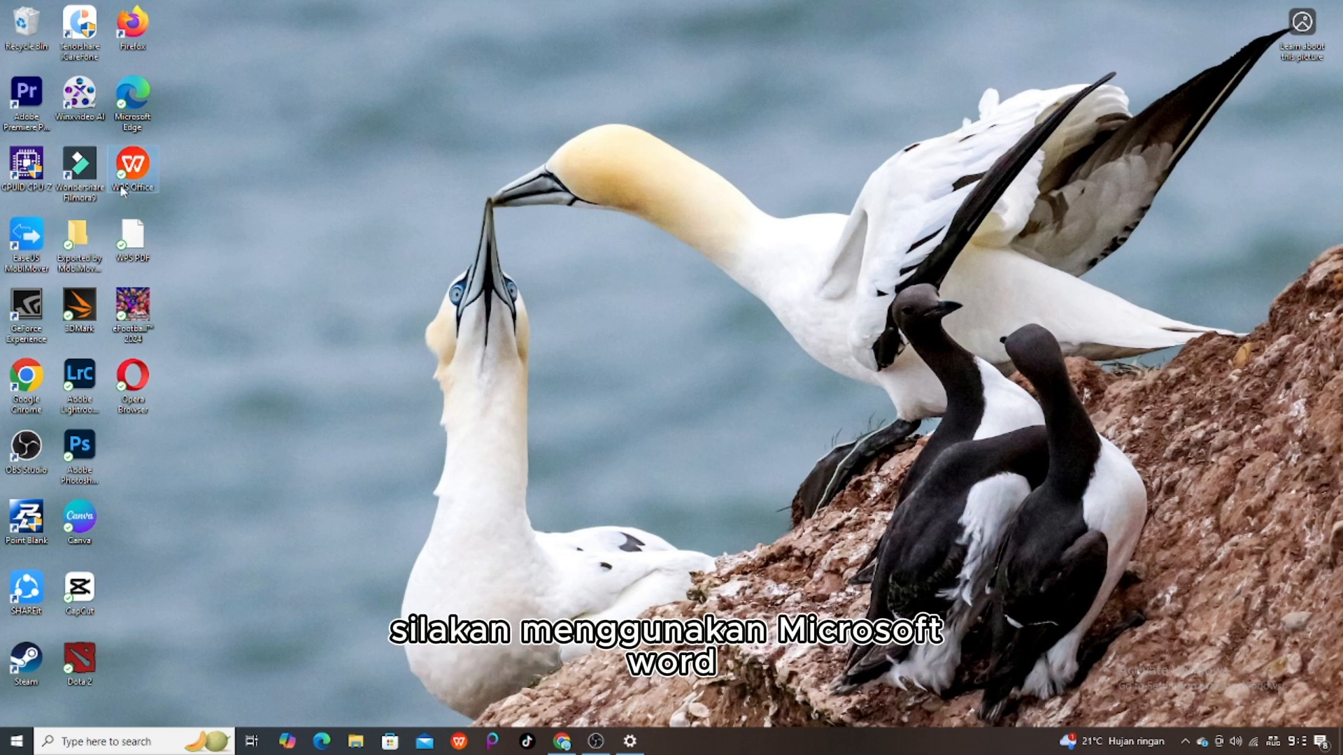
# Open WPS Office and close the promotional pop-up and the Back to School Sale page.
pyautogui.doubleClick(133, 168)
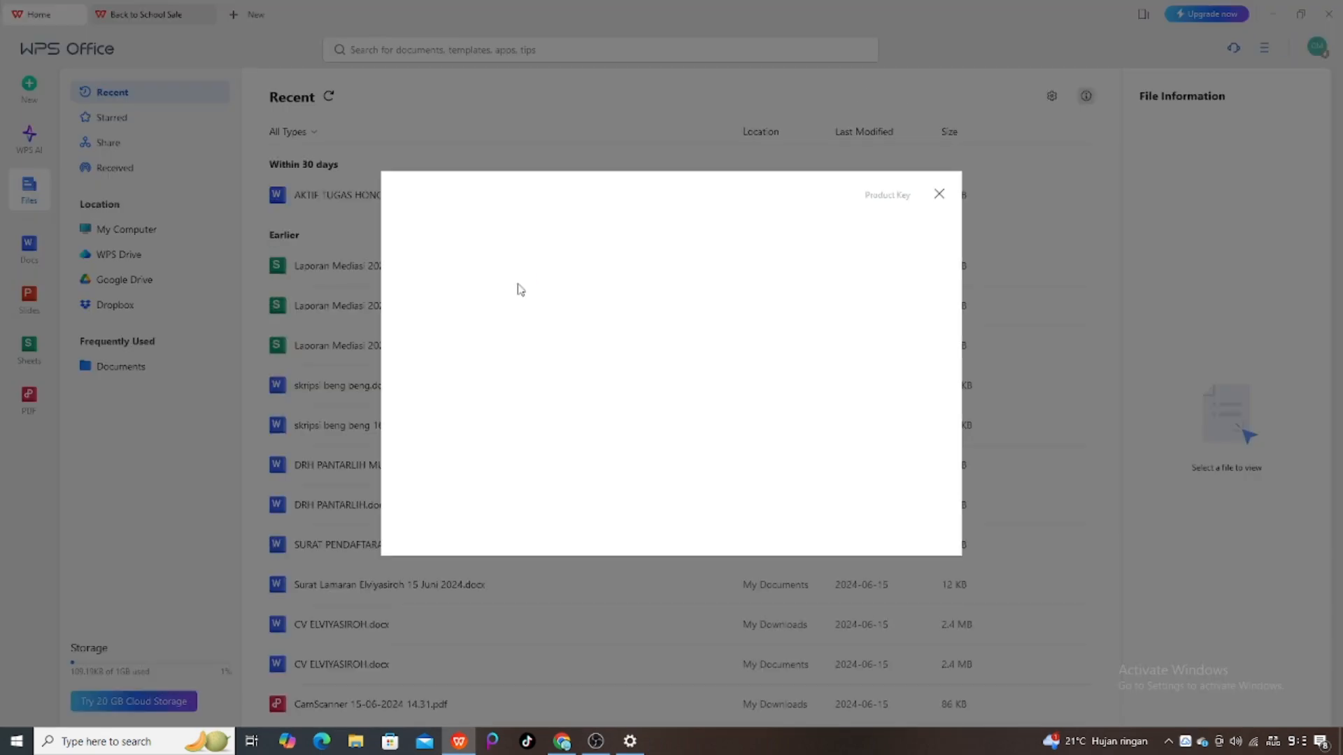
pyautogui.click(940, 193)
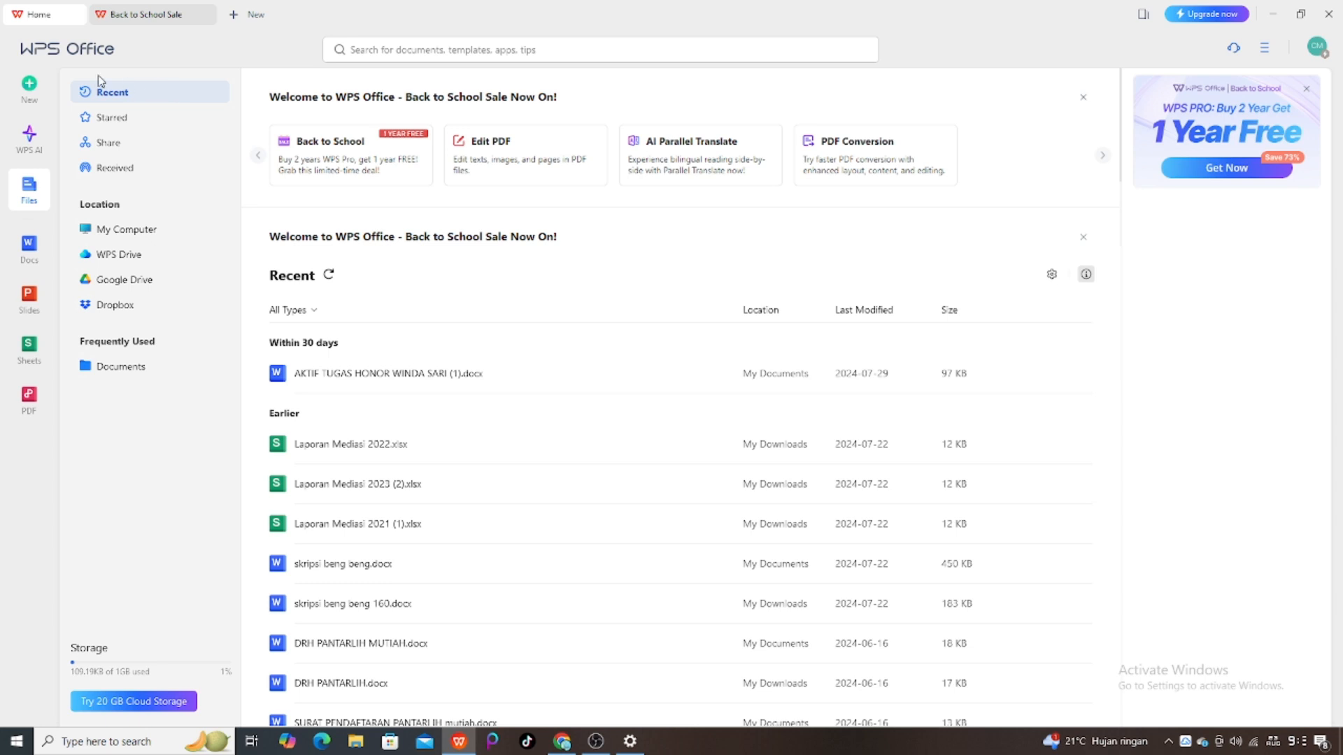
pyautogui.click(127, 13)
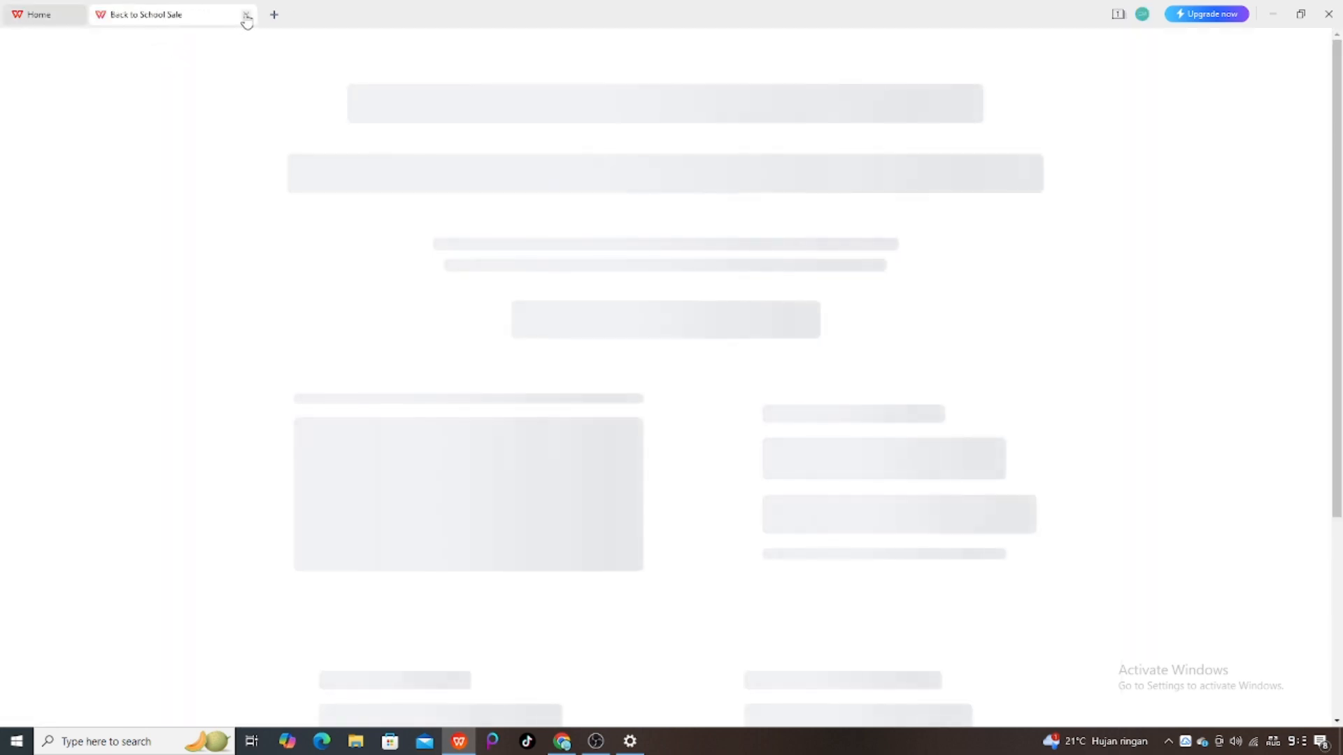
pyautogui.click(246, 15)
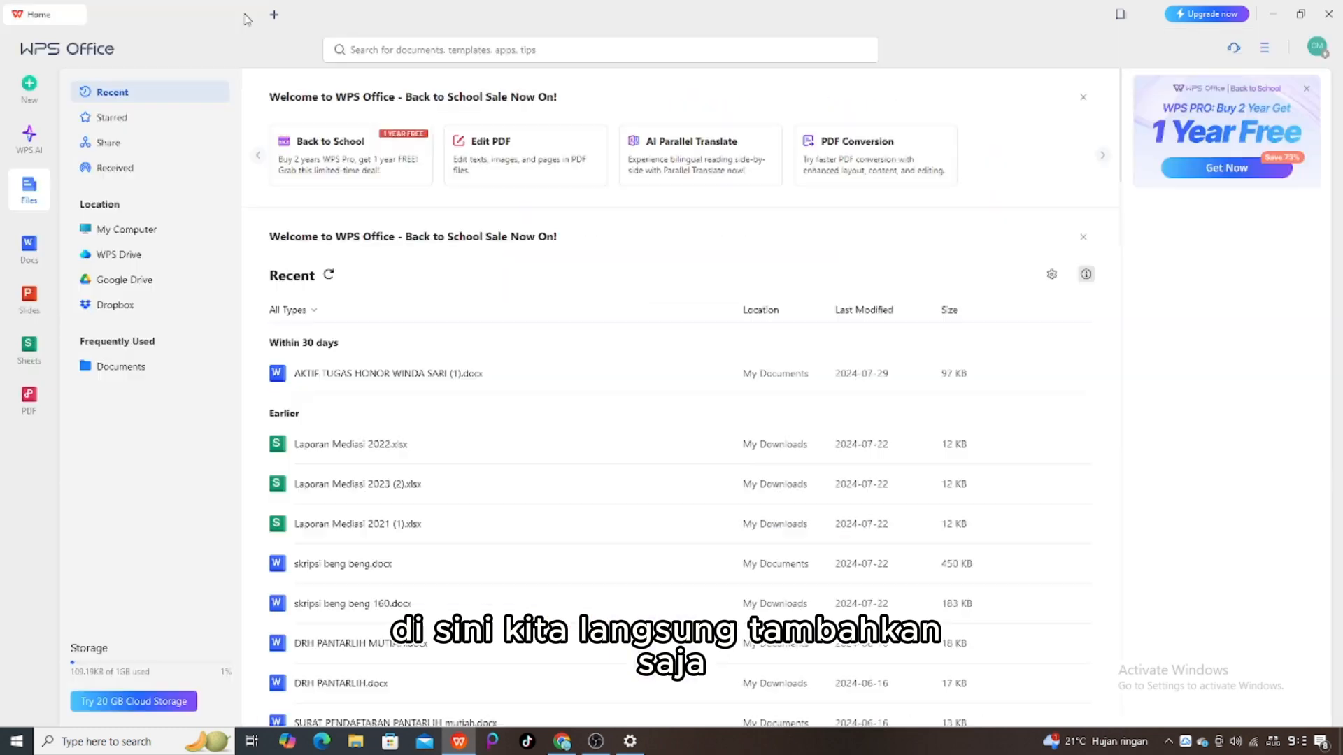
# Create a new blank Docs document.
pyautogui.click(28, 90)
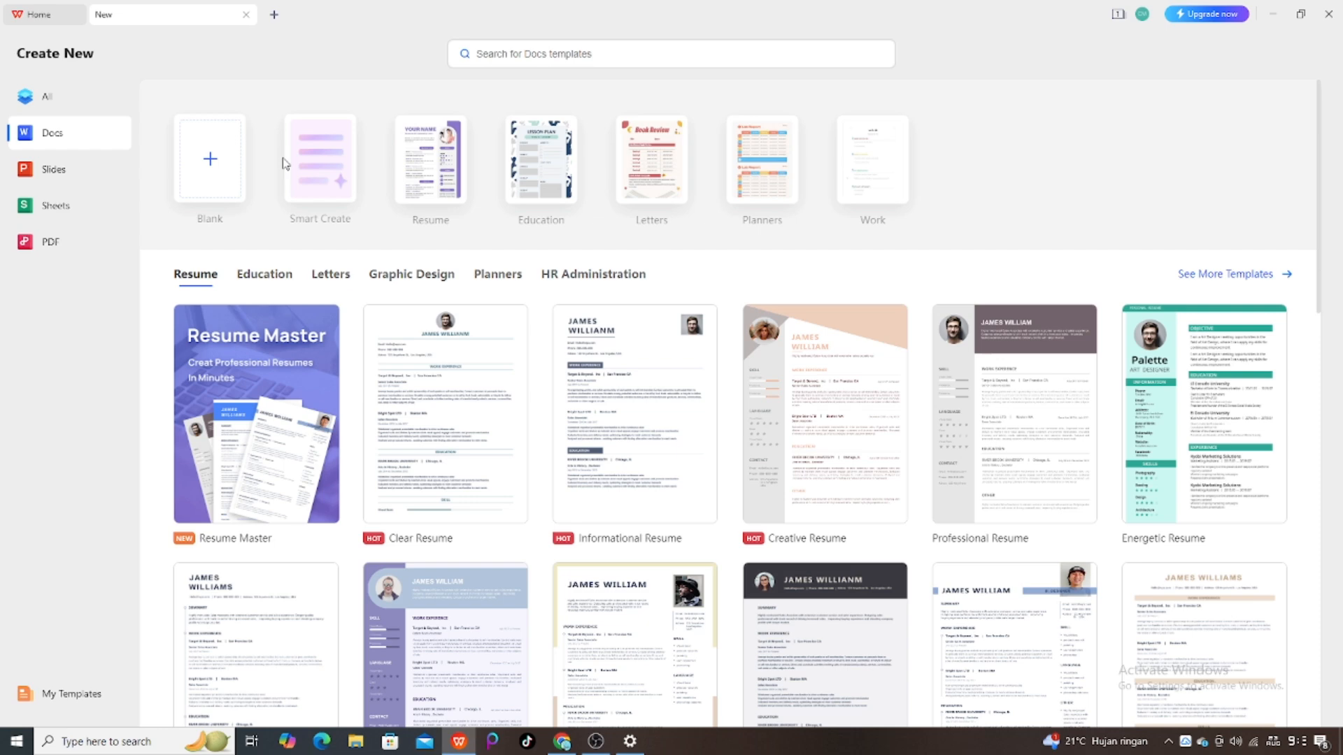
pyautogui.click(217, 183)
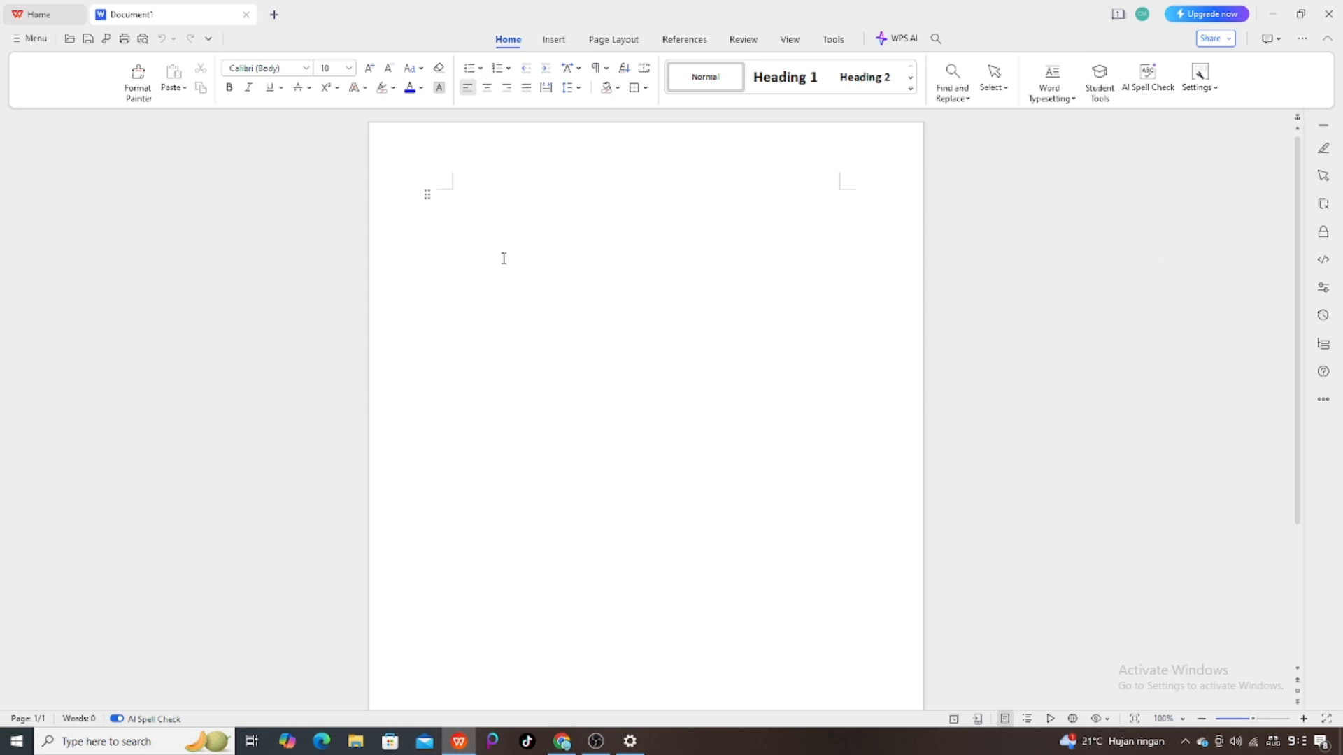
# Enter a list of five first names in capital letters, one per line, at the start of the document.
pyautogui.write('MUTIAH')
pyautogui.press('Return')
pyautogui.write('DIMAS')
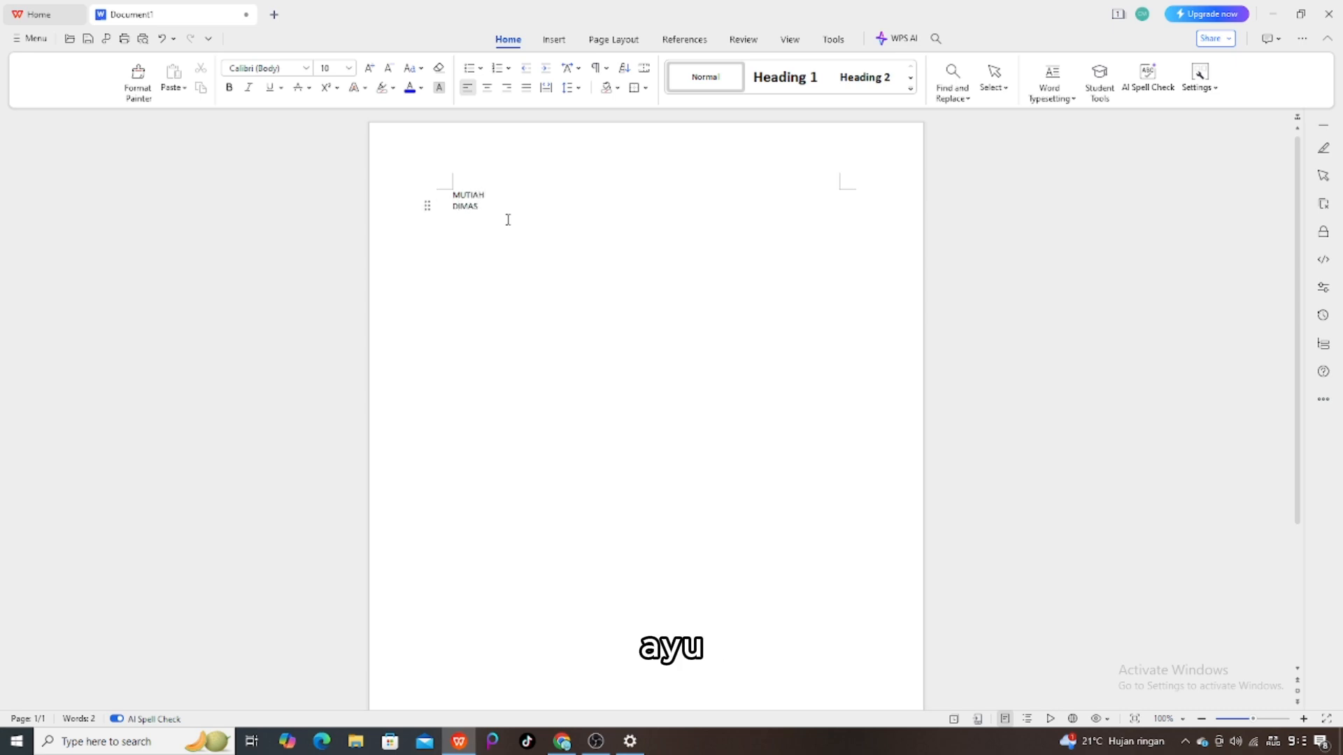
pyautogui.press('Return')
pyautogui.write('AYU')
pyautogui.press('Return')
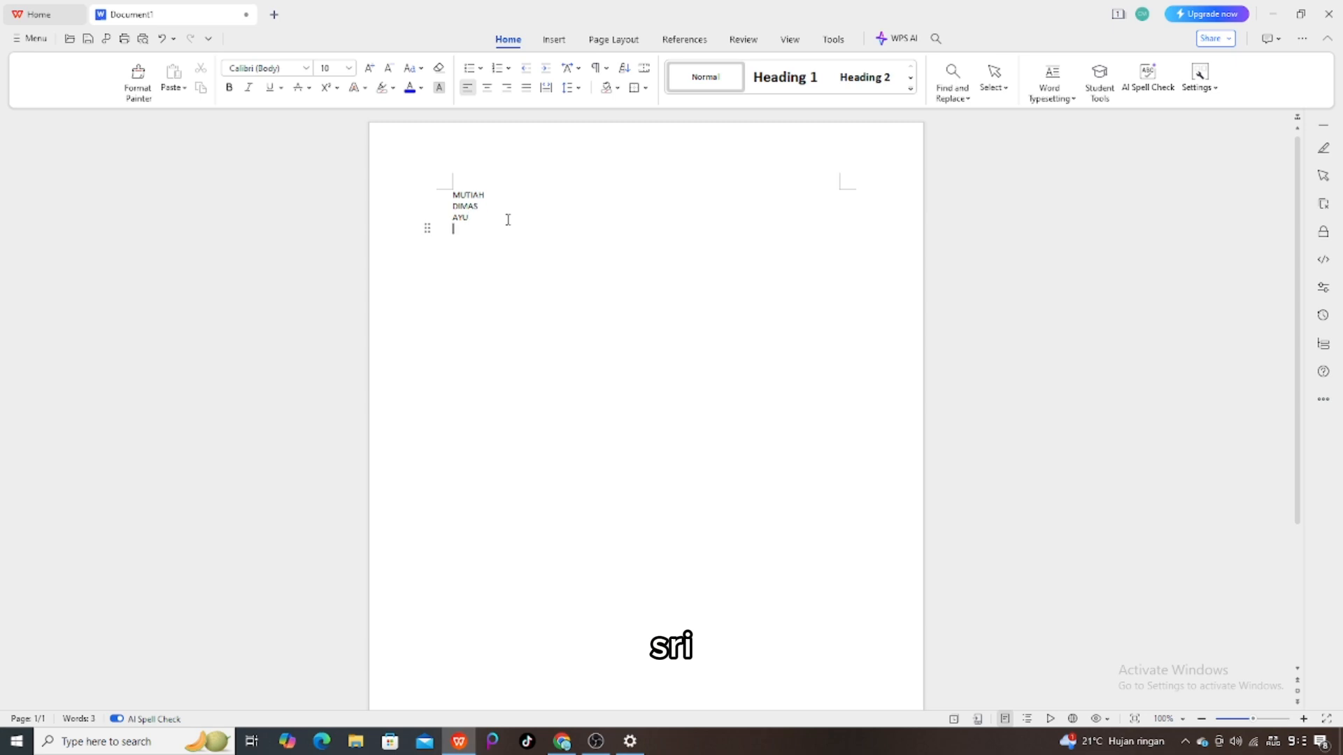
pyautogui.write('SRI')
pyautogui.press('Return')
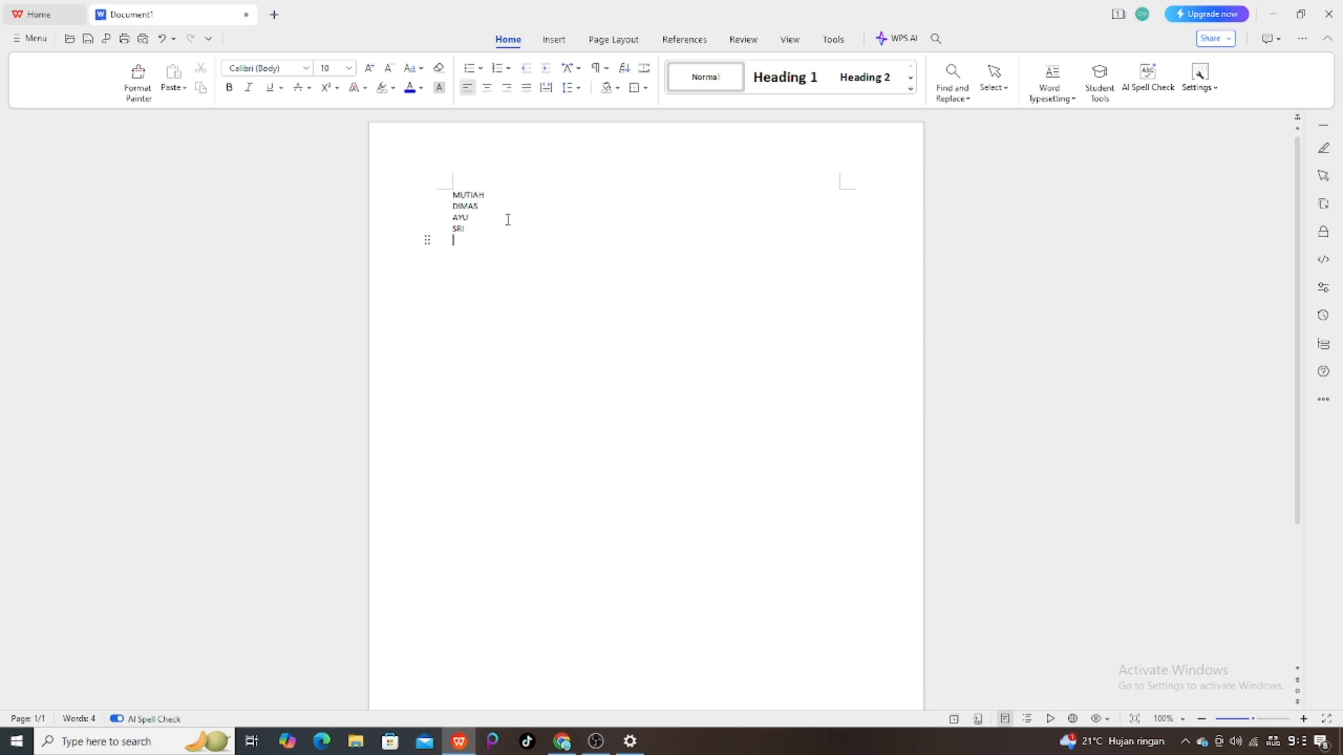
pyautogui.write('TENGKU')
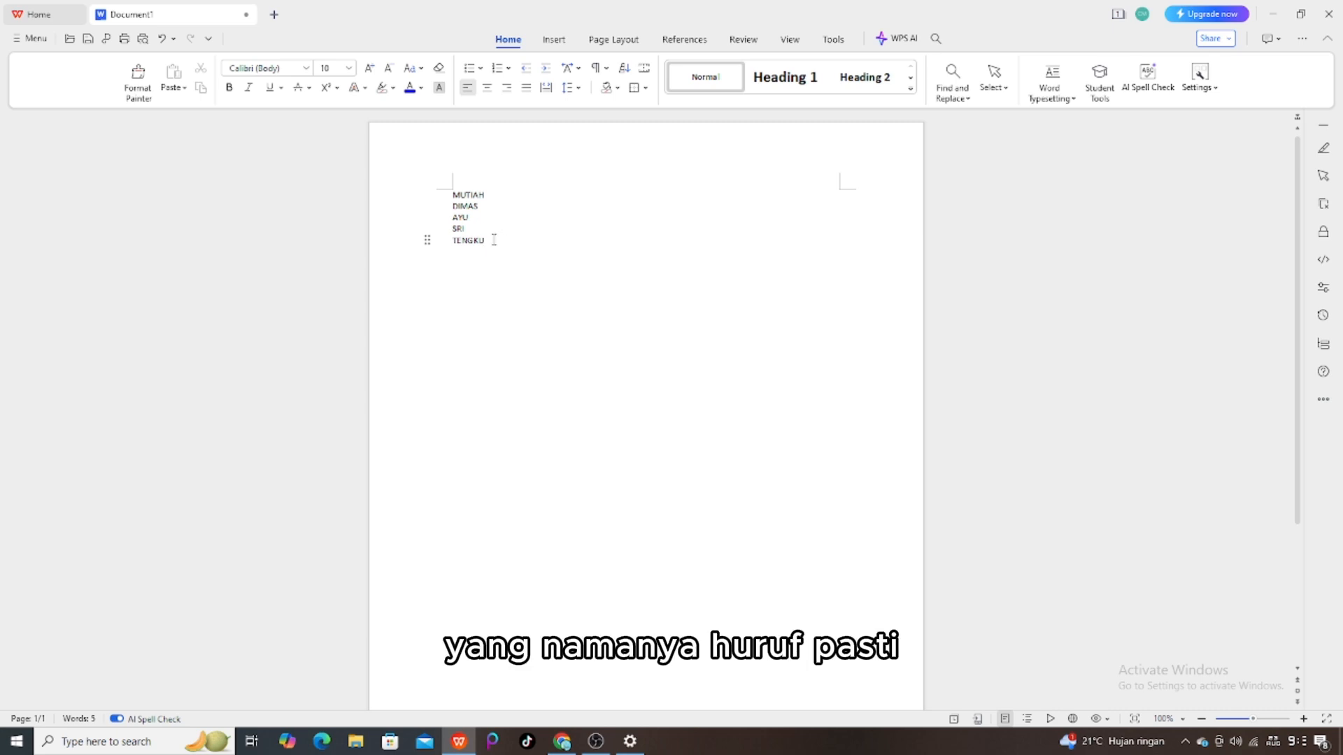
# Select all five lines of names and set their font to Times New Roman.
pyautogui.moveTo(494, 240); pyautogui.dragTo(447, 193)
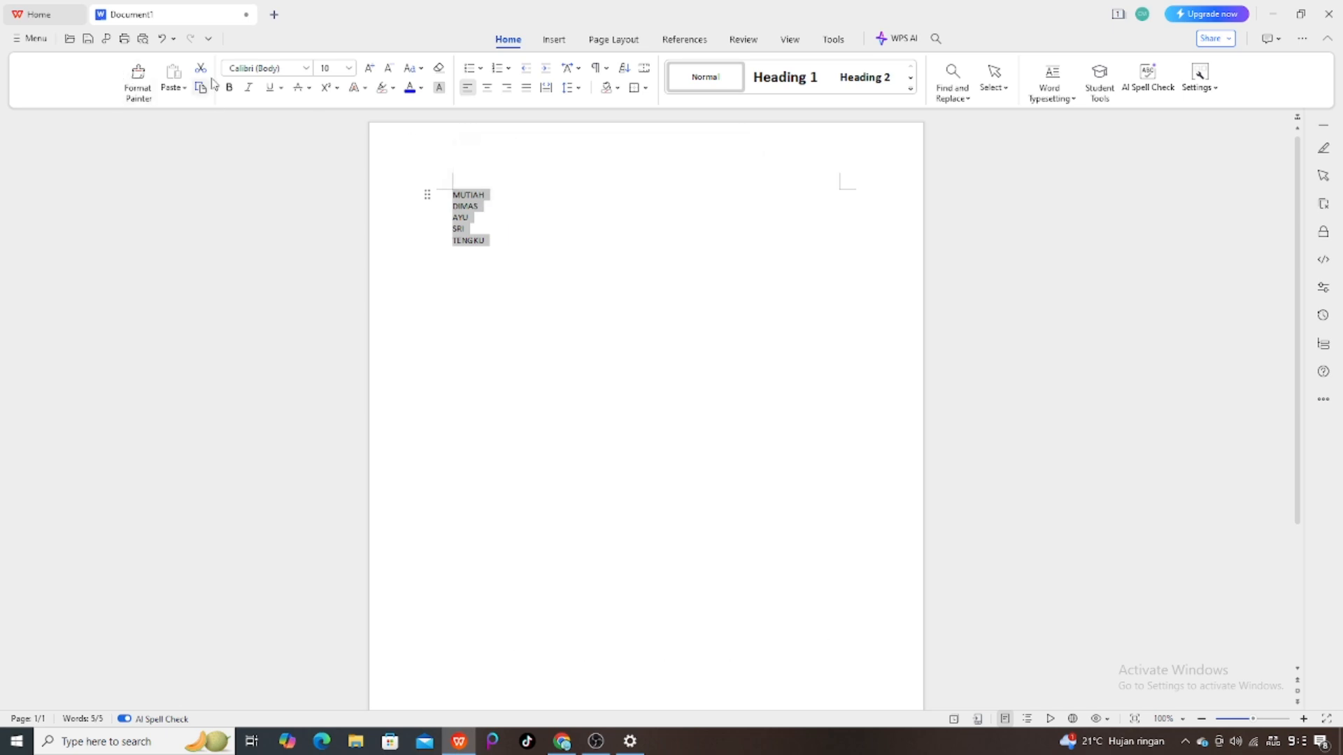
pyautogui.click(306, 68)
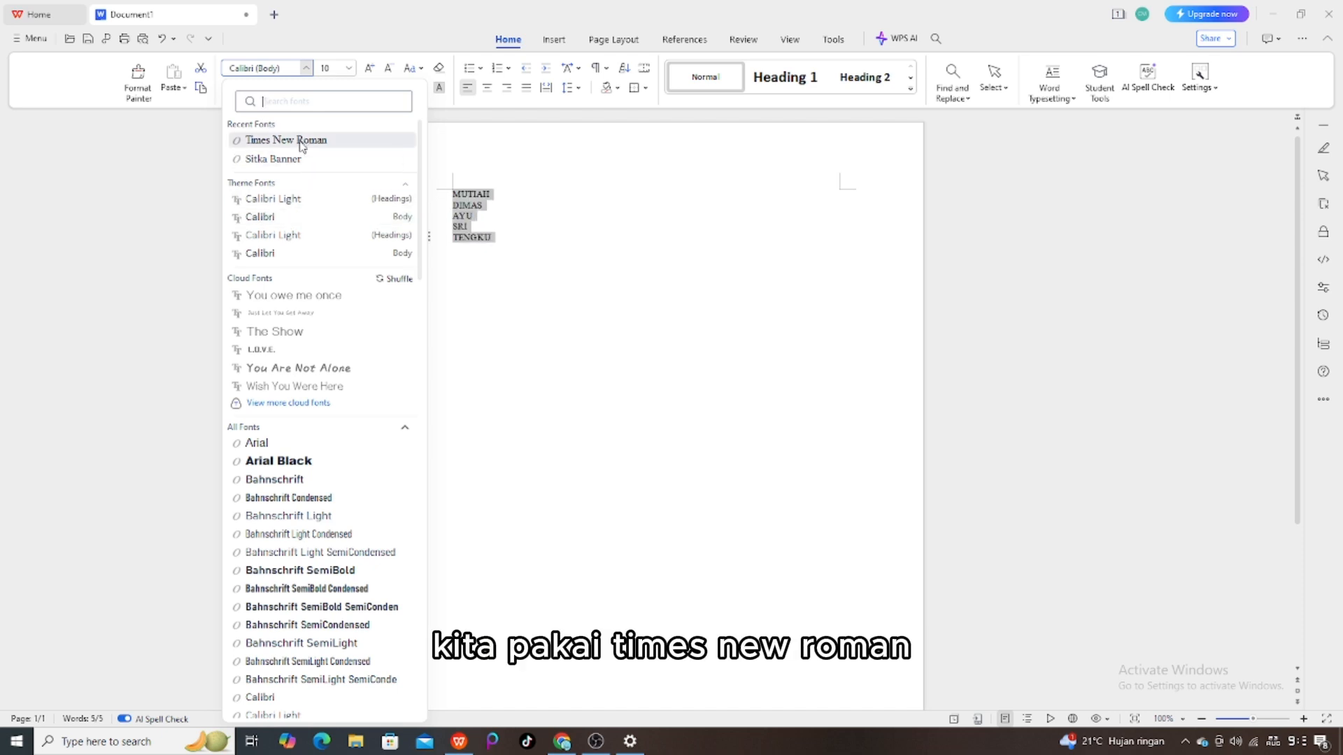
pyautogui.click(263, 143)
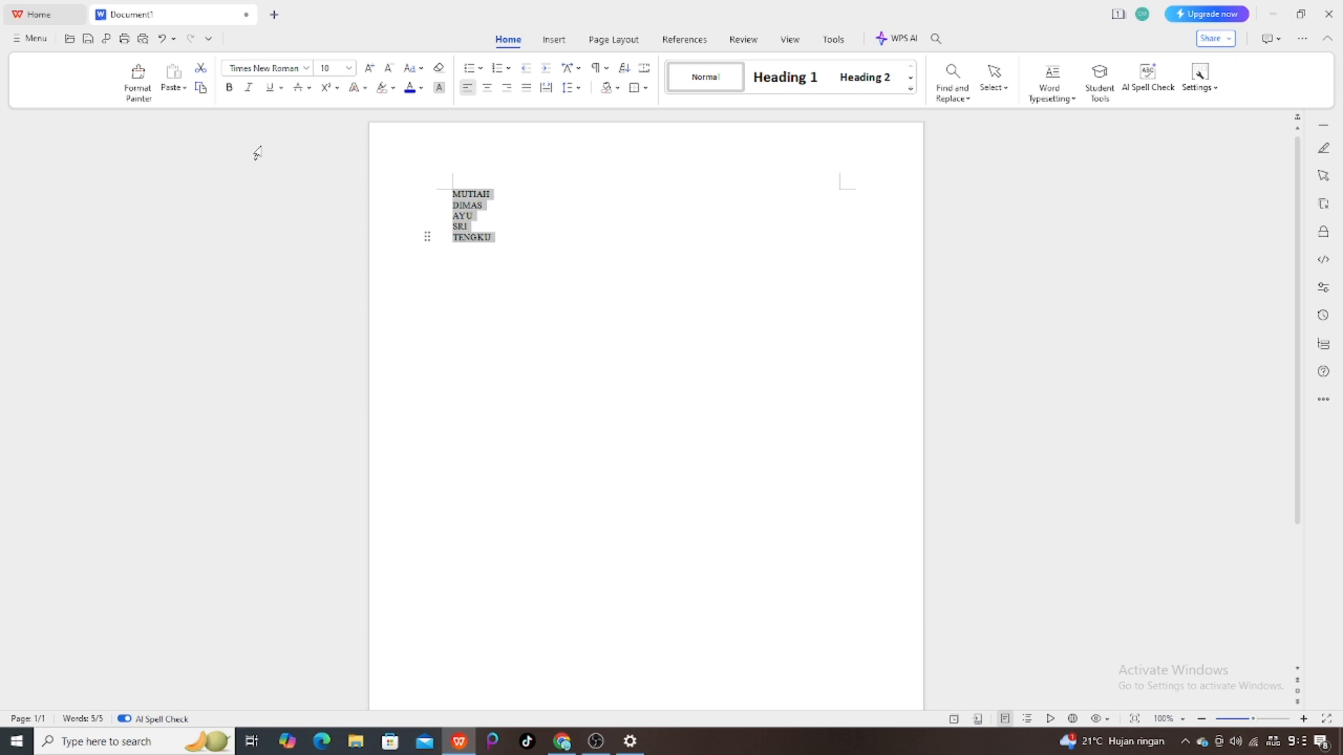
# Look through the full list of available fonts and preview different typefaces on the selected names.
pyautogui.click(305, 69)
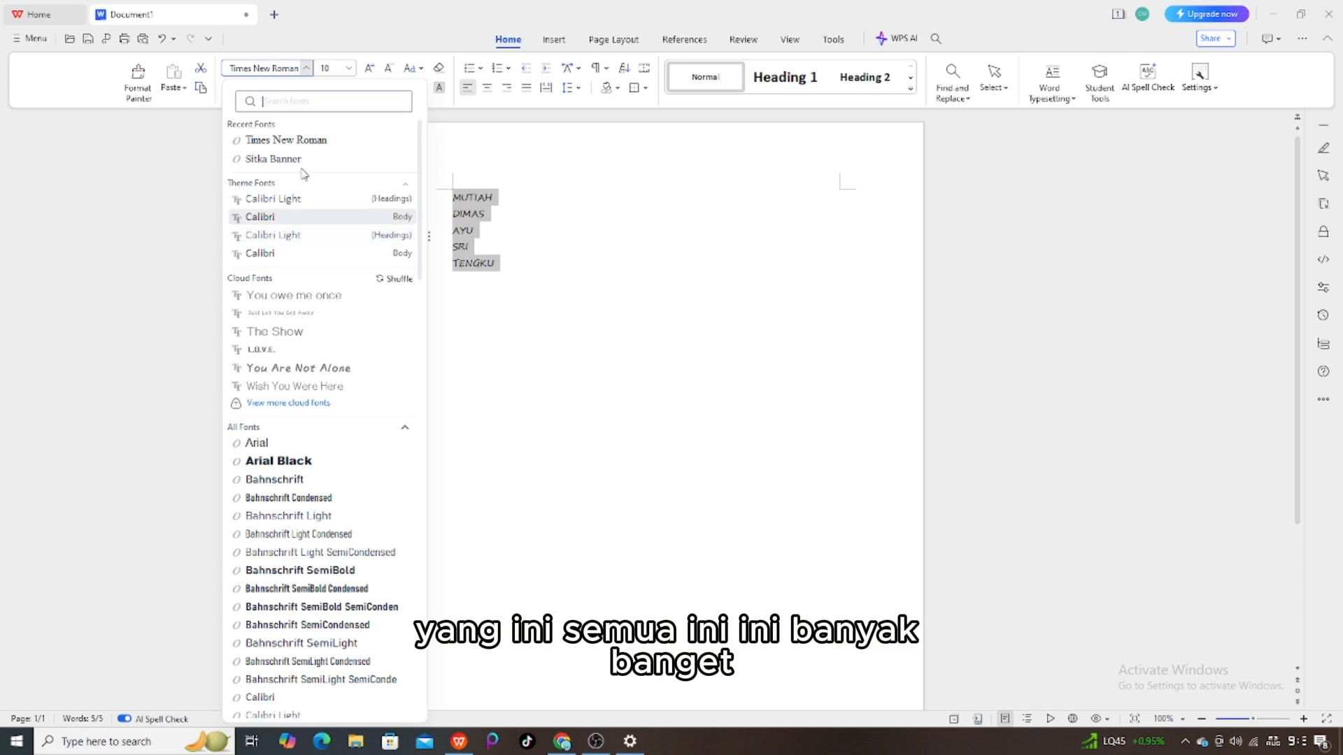
pyautogui.scroll(-1, 278, 388)
pyautogui.scroll(-5, 256, 535)
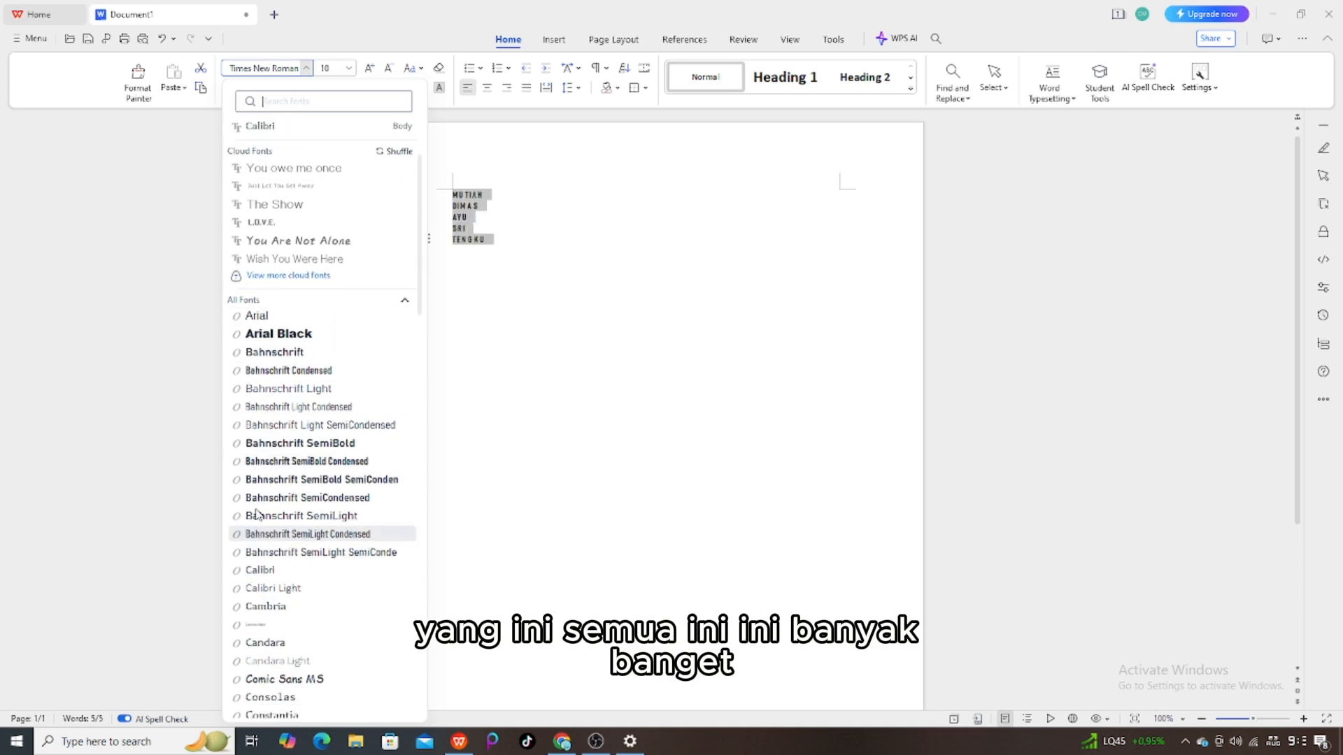
pyautogui.scroll(-1, 262, 493)
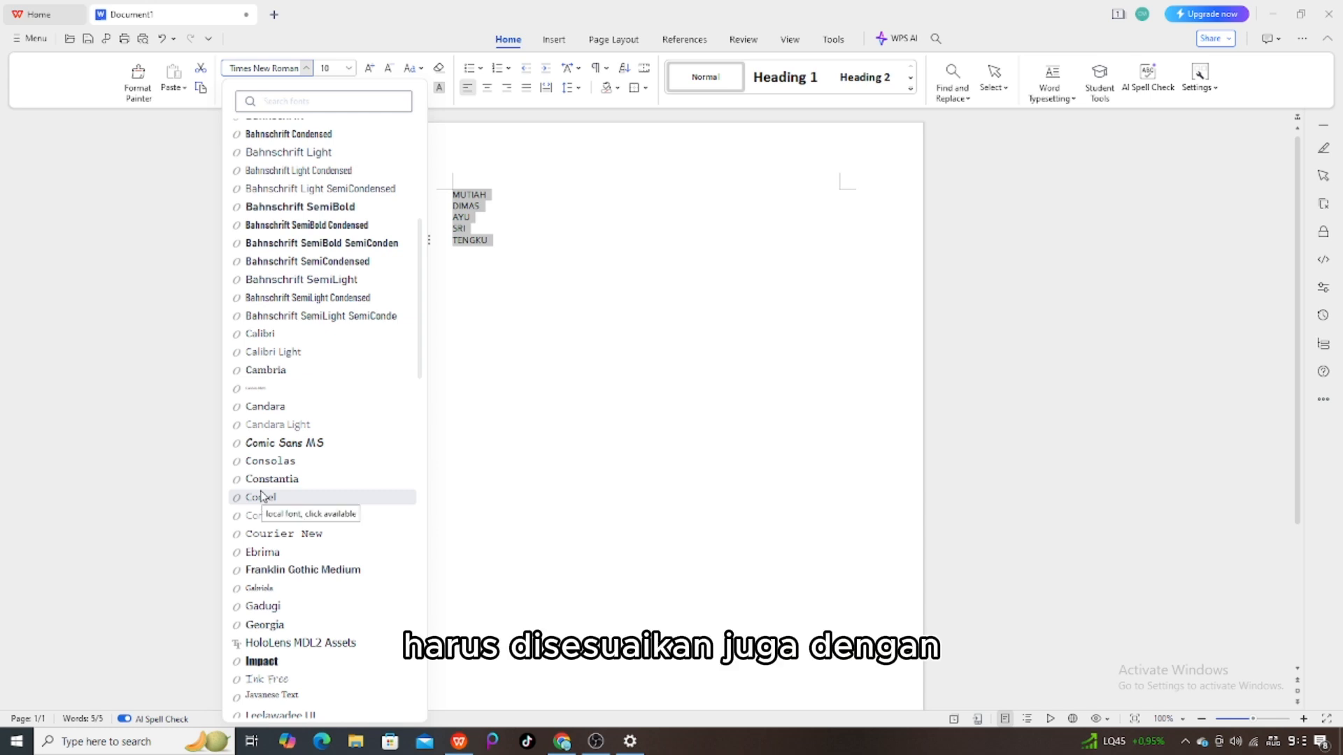
pyautogui.scroll(-4, 262, 495)
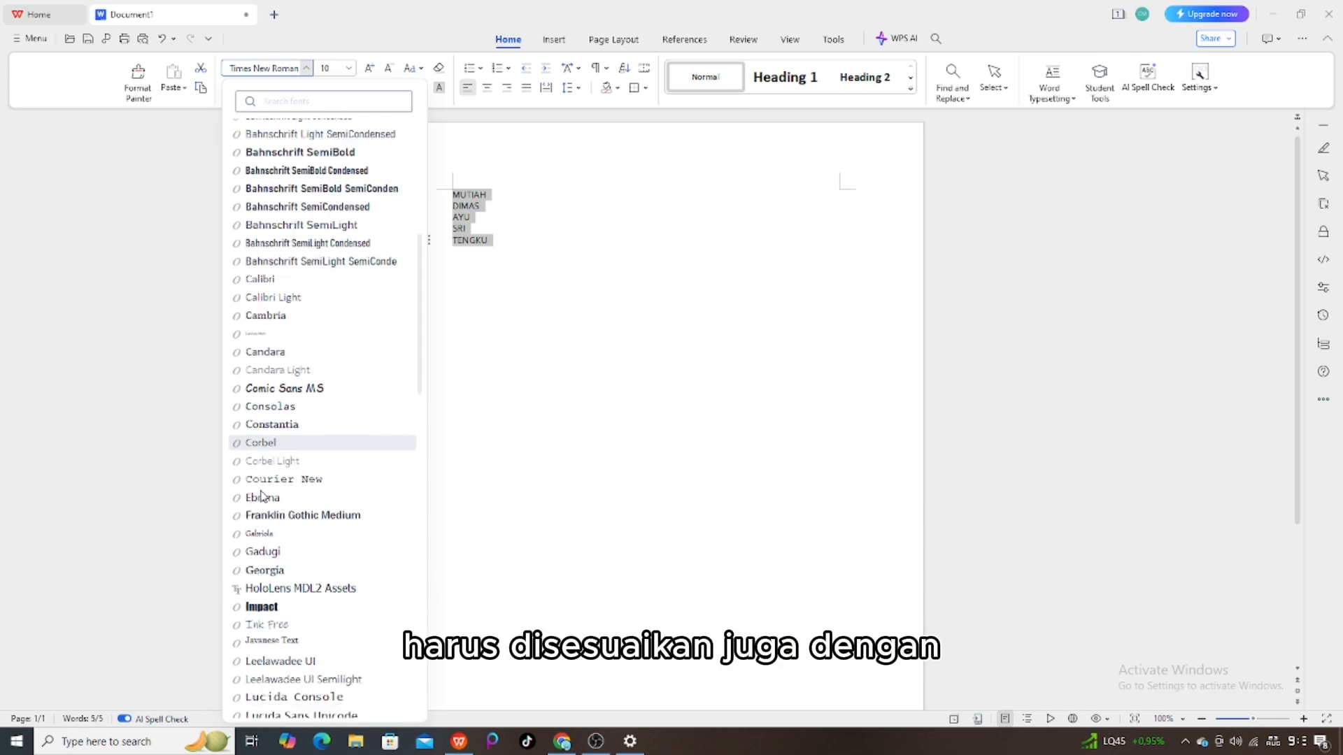
pyautogui.scroll(-2, 261, 496)
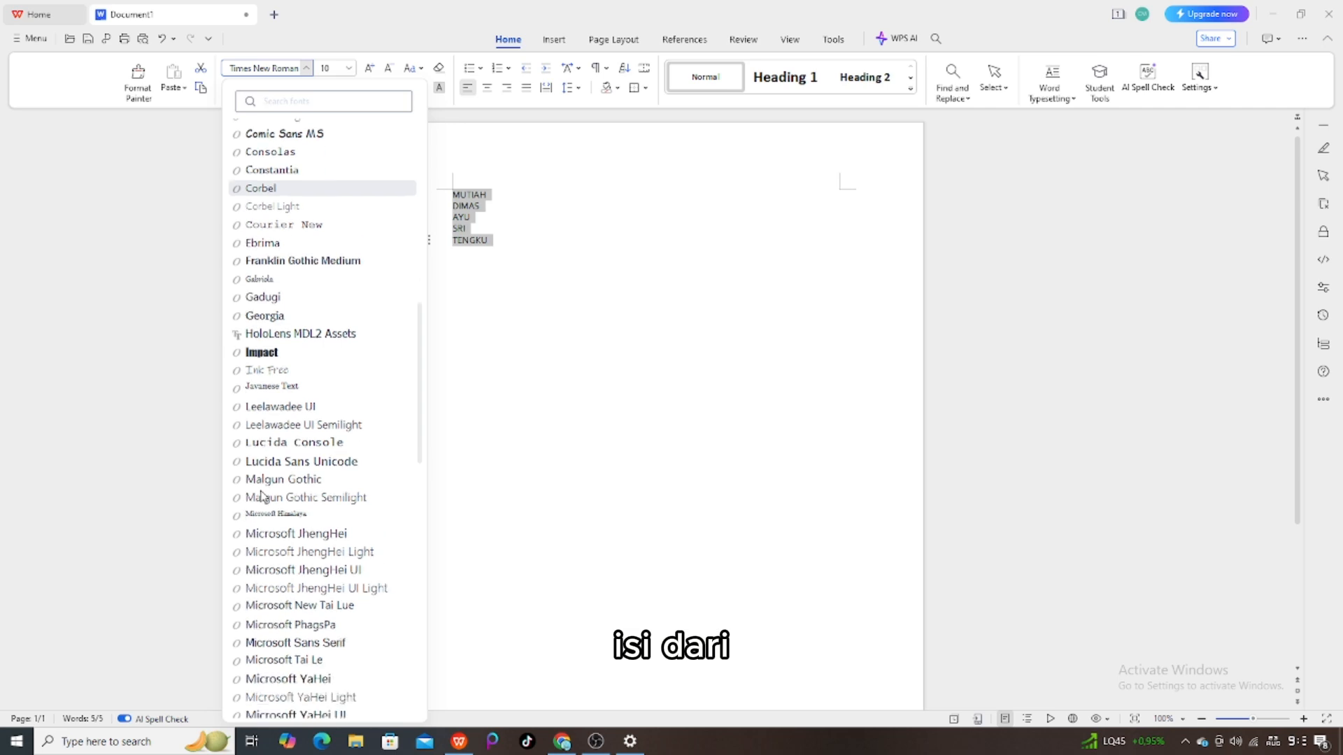
pyautogui.scroll(-1, 262, 495)
pyautogui.scroll(-5, 262, 496)
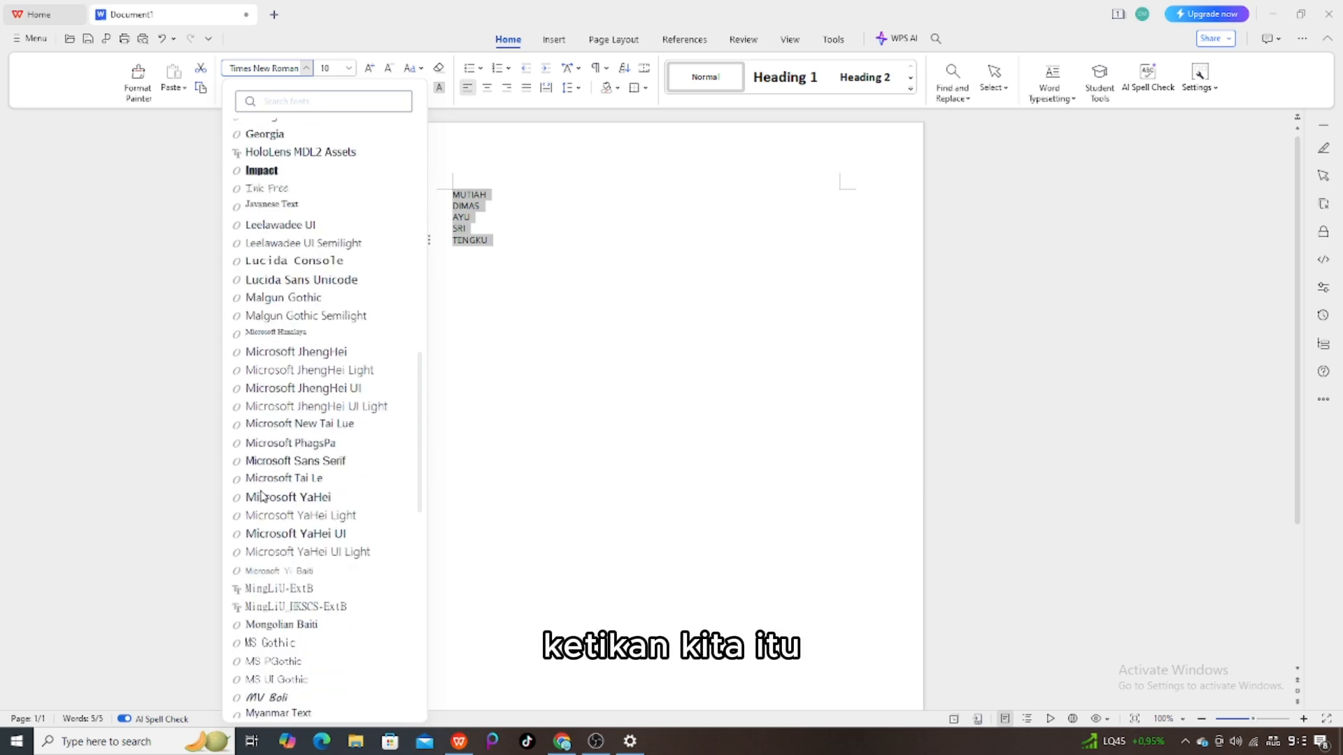
pyautogui.scroll(-5, 261, 496)
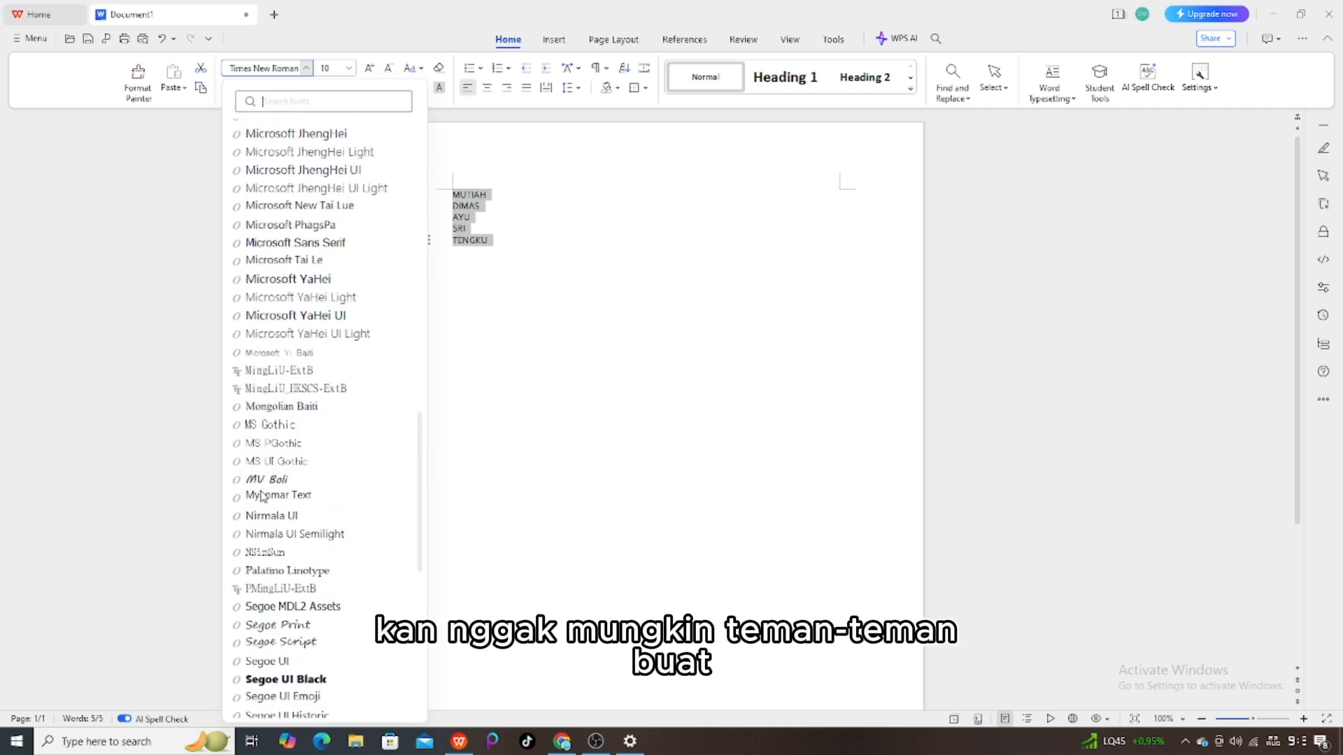
pyautogui.scroll(-2, 262, 495)
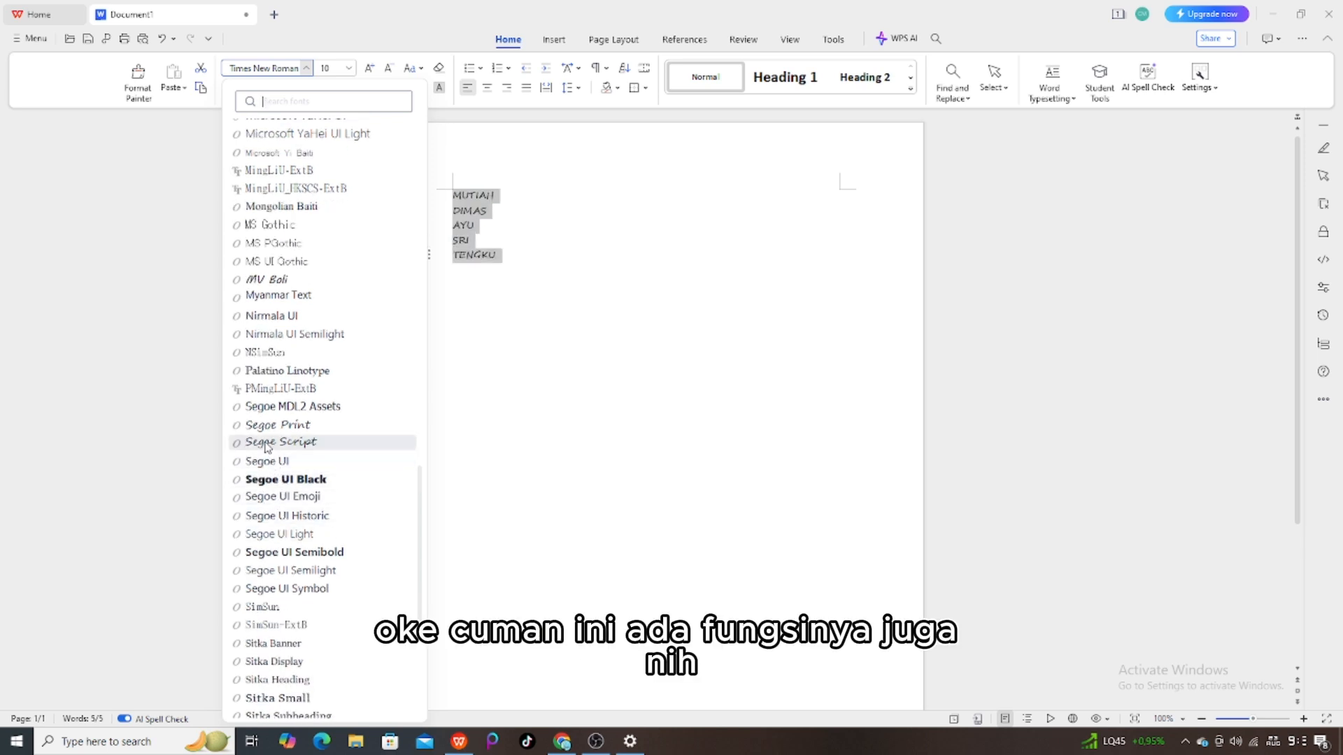
pyautogui.scroll(-3, 275, 489)
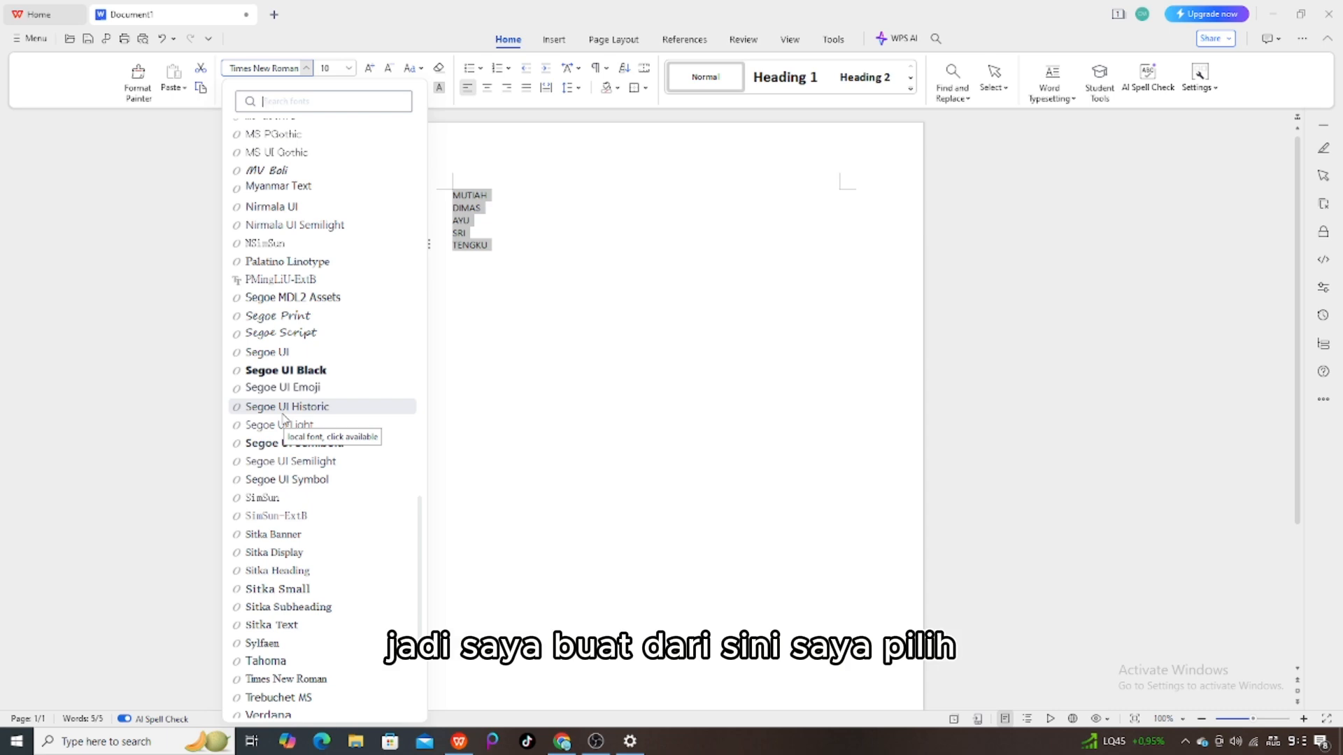
pyautogui.scroll(-4, 246, 538)
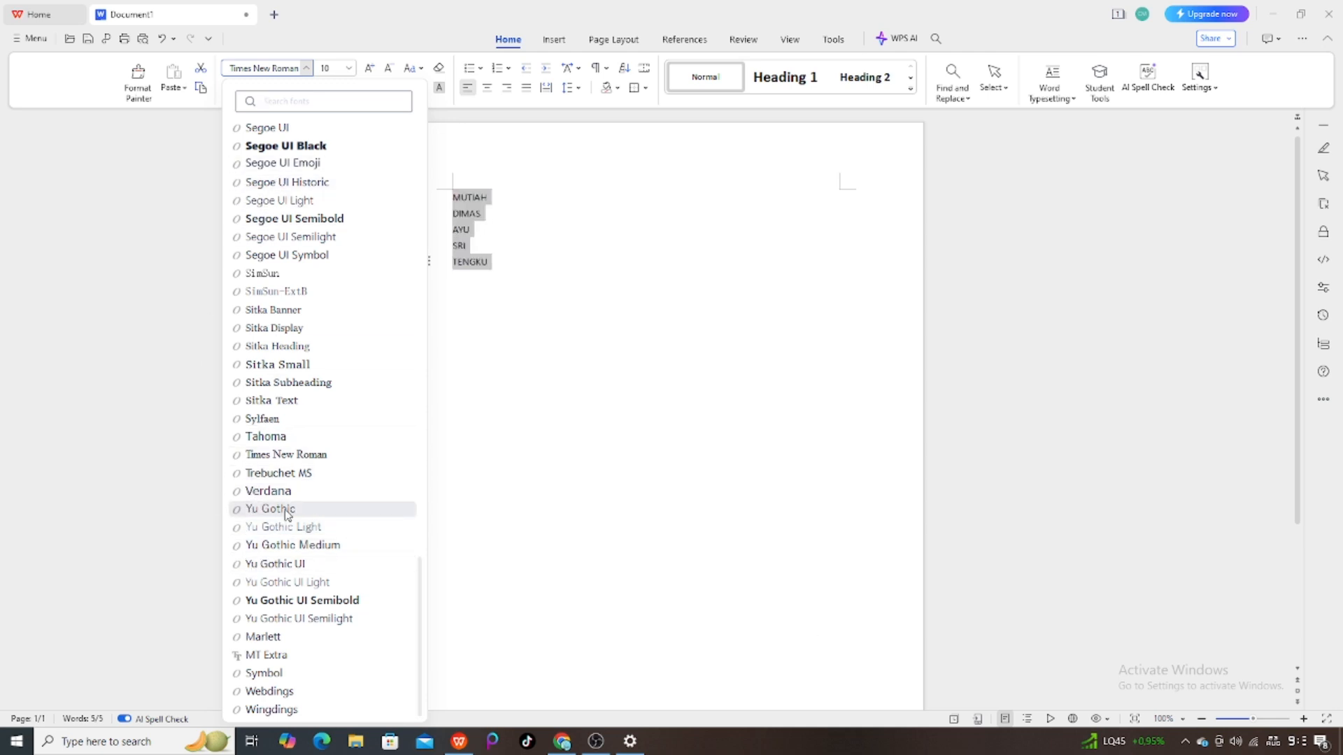
pyautogui.scroll(3, 275, 608)
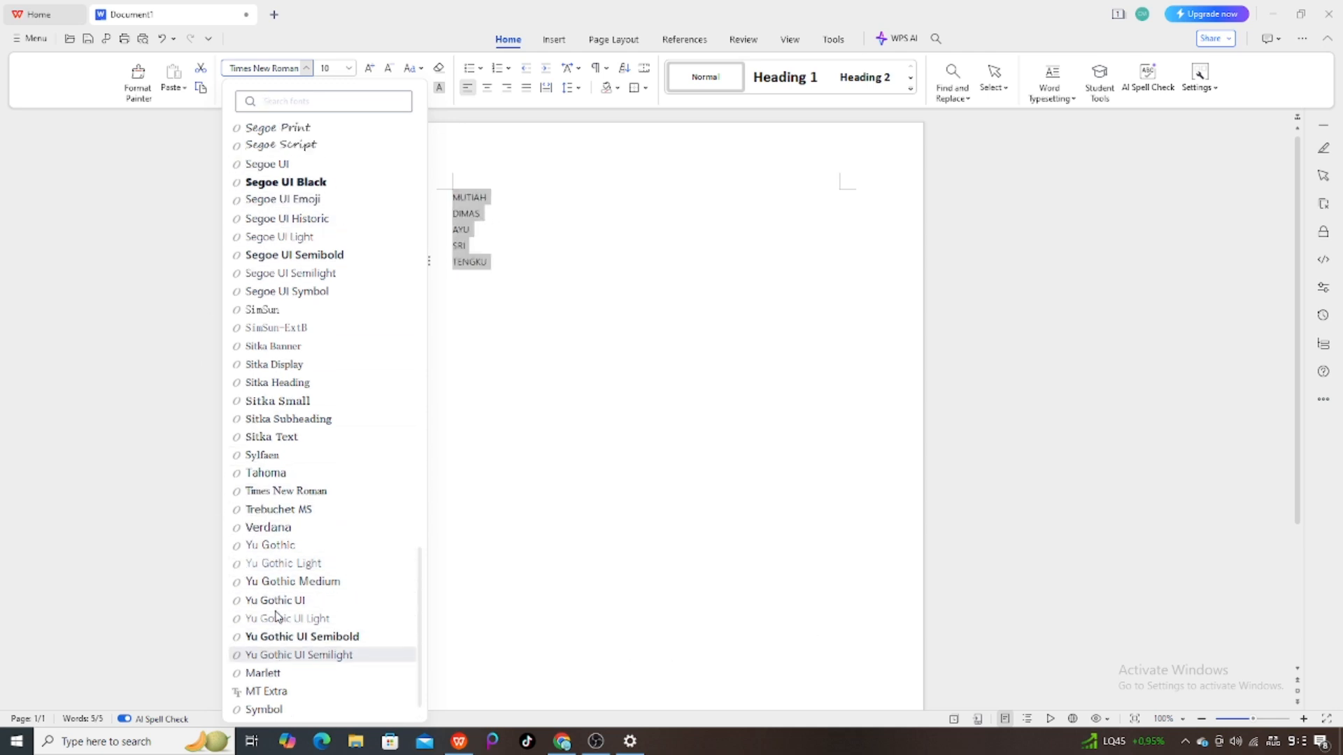
pyautogui.scroll(5, 276, 613)
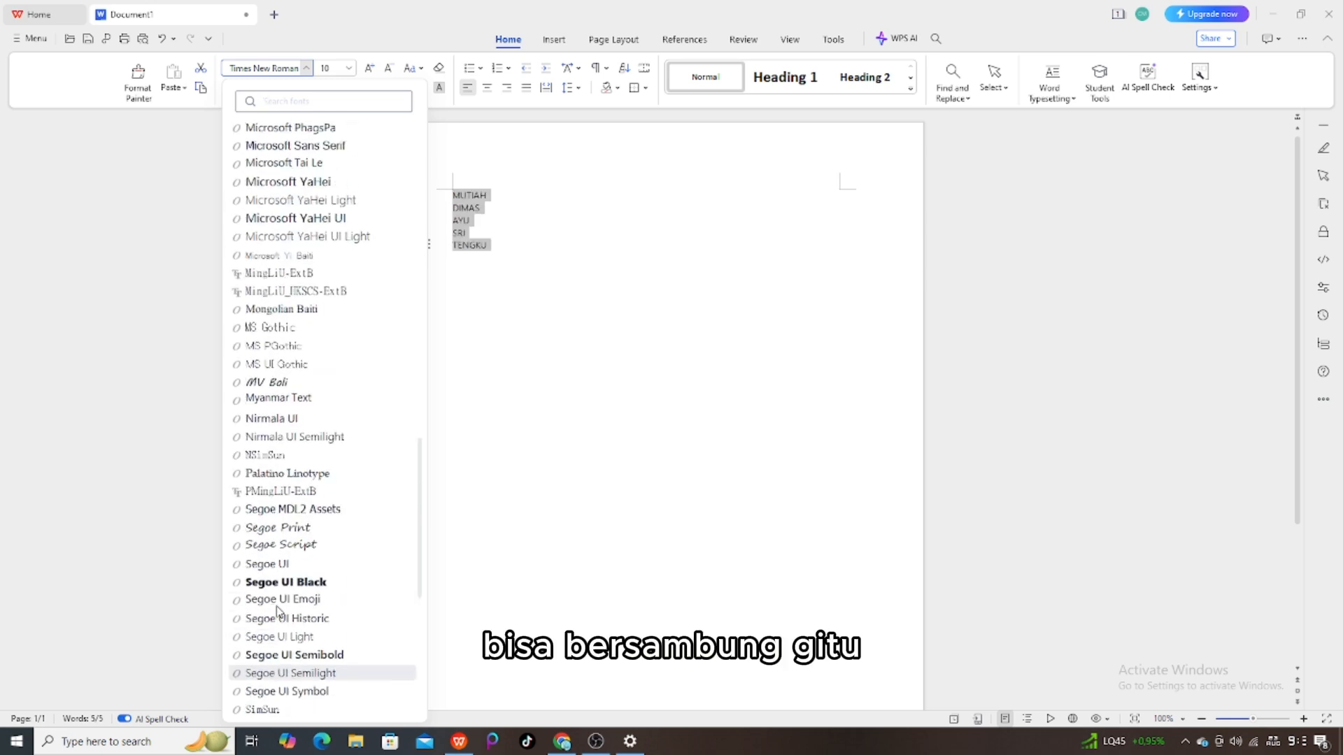
pyautogui.scroll(3, 279, 608)
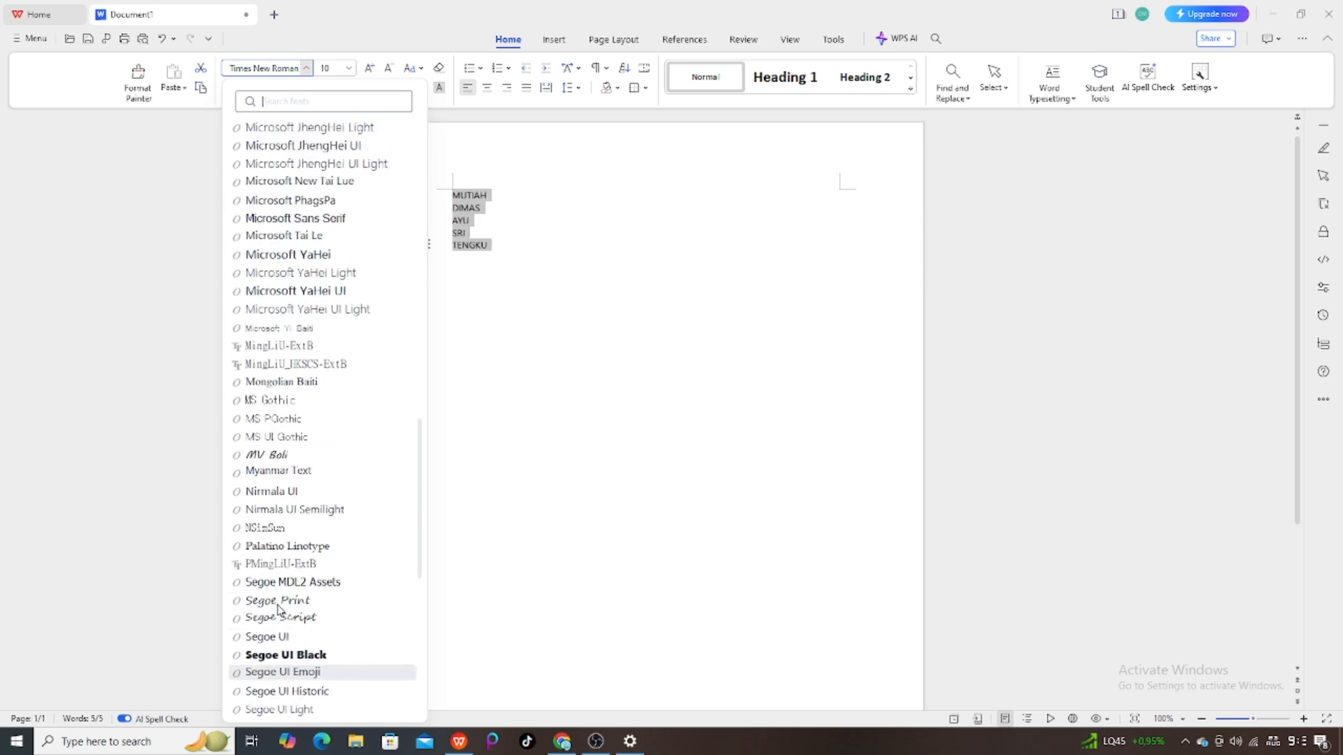
pyautogui.scroll(6, 279, 608)
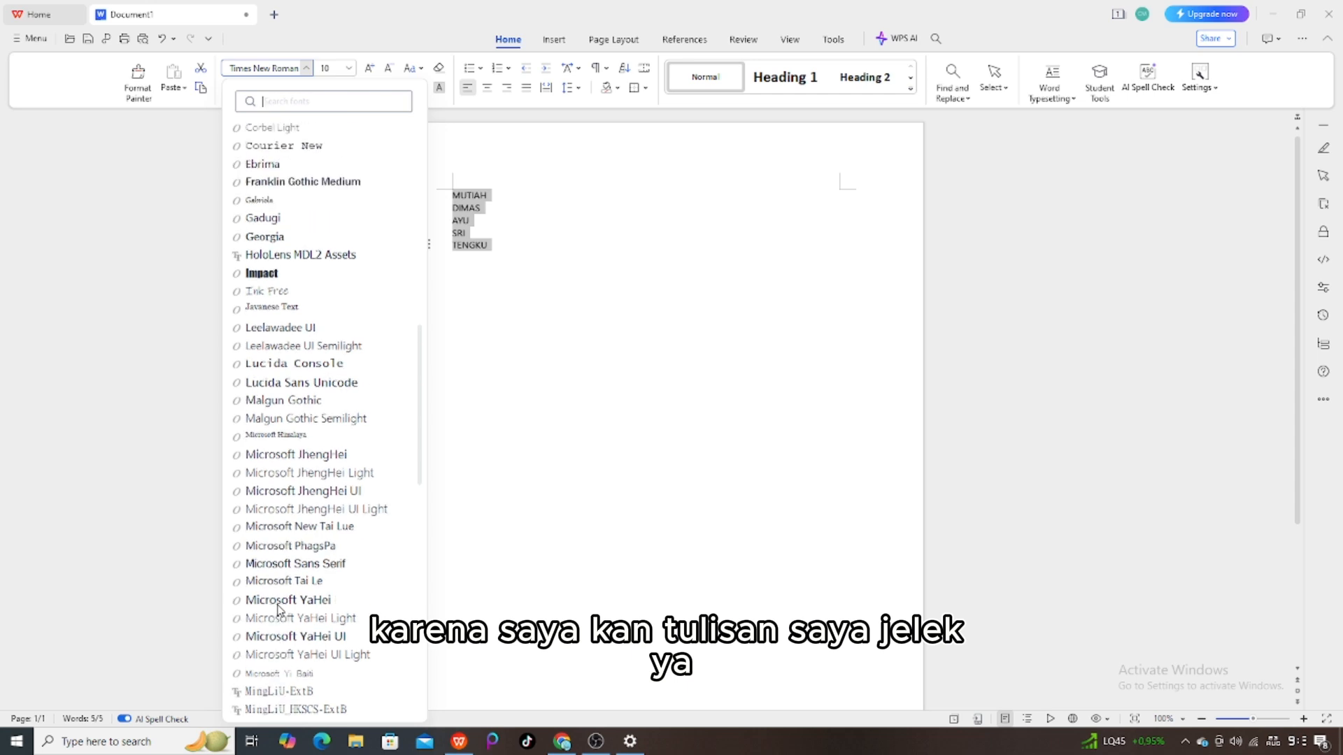
pyautogui.scroll(3, 279, 606)
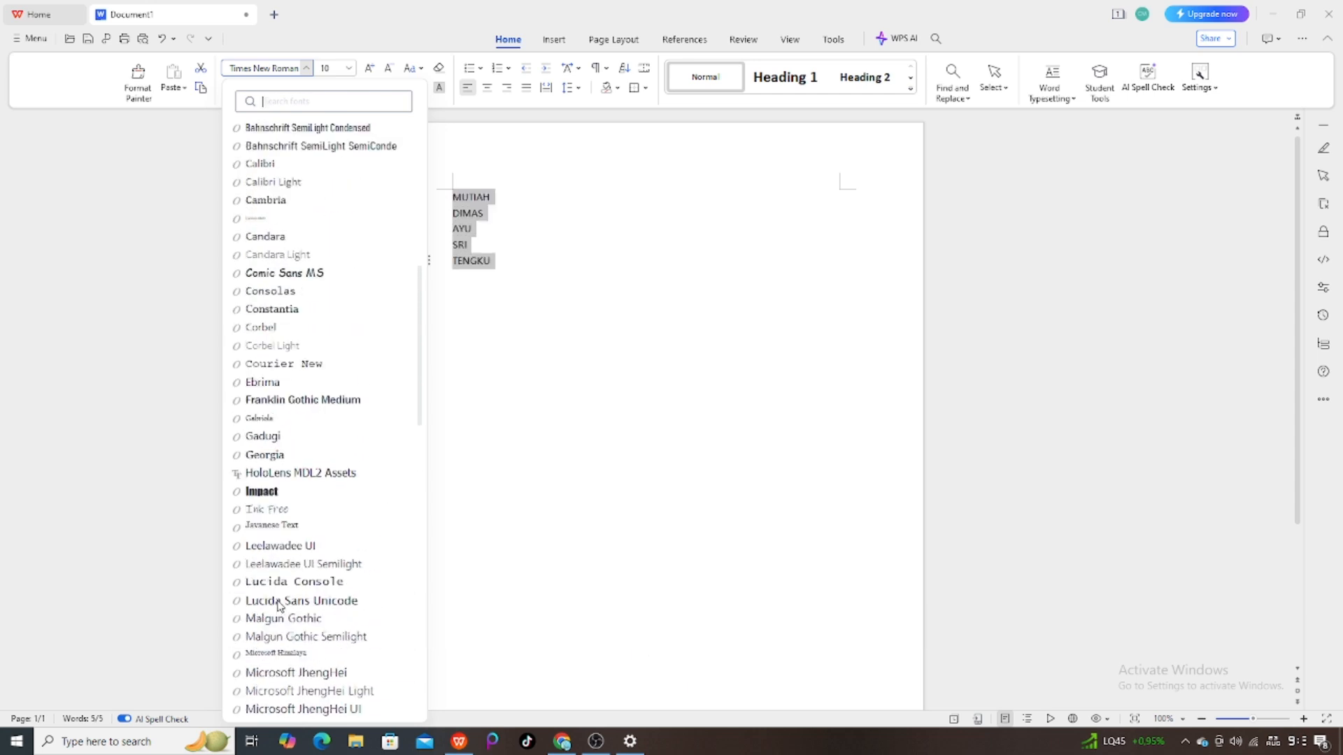
pyautogui.scroll(6, 278, 606)
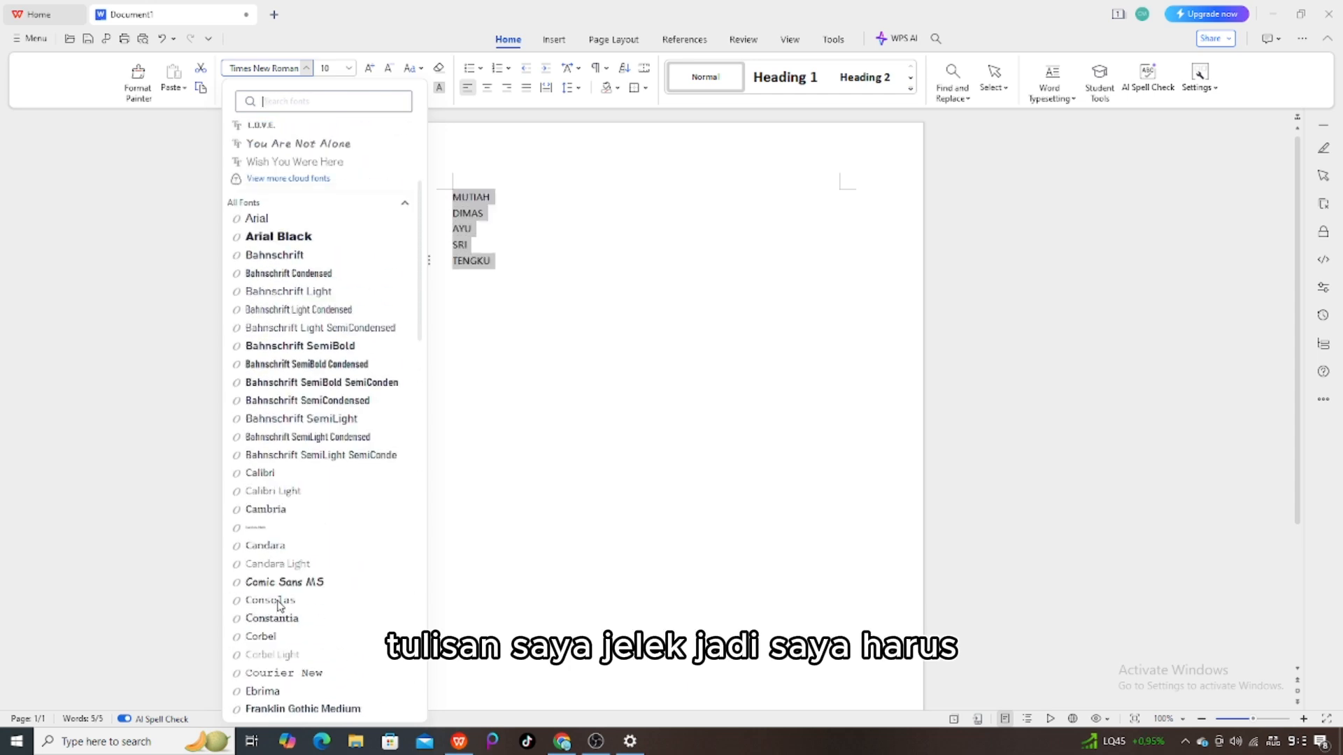
pyautogui.scroll(4, 279, 605)
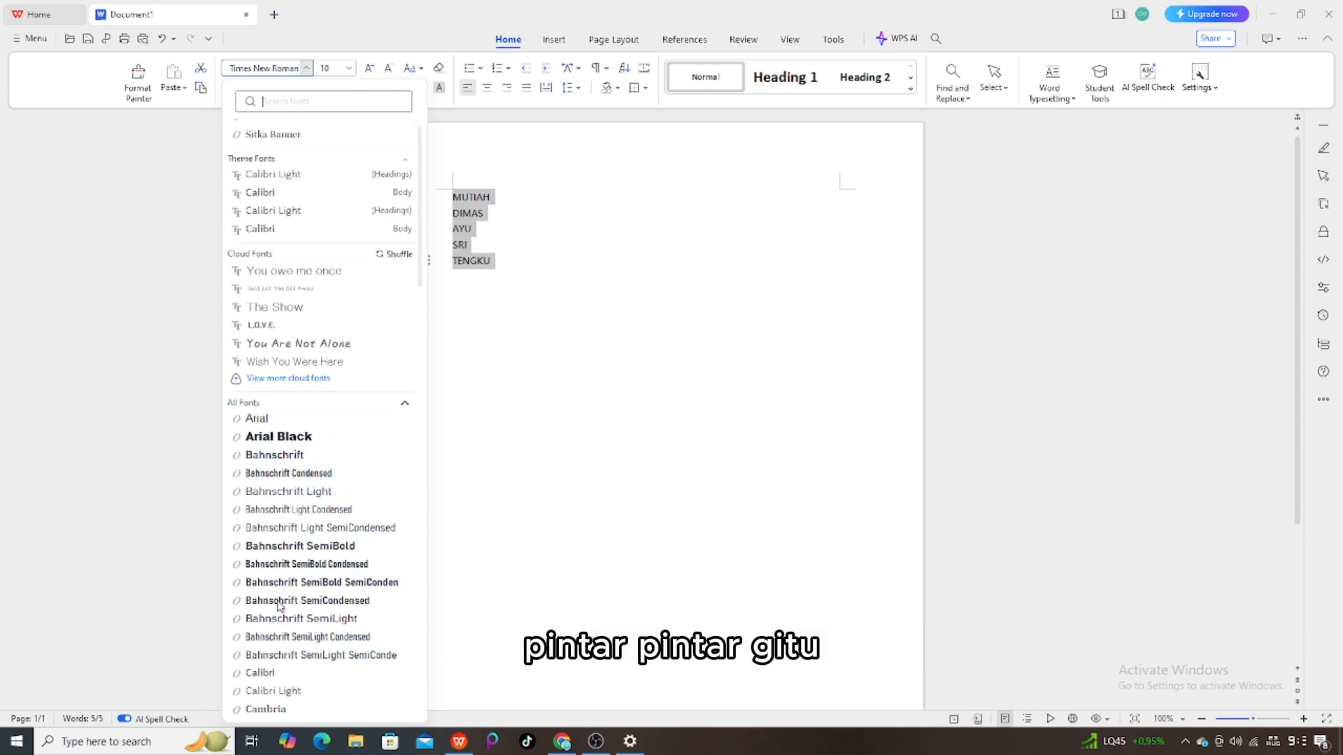
pyautogui.scroll(1, 279, 606)
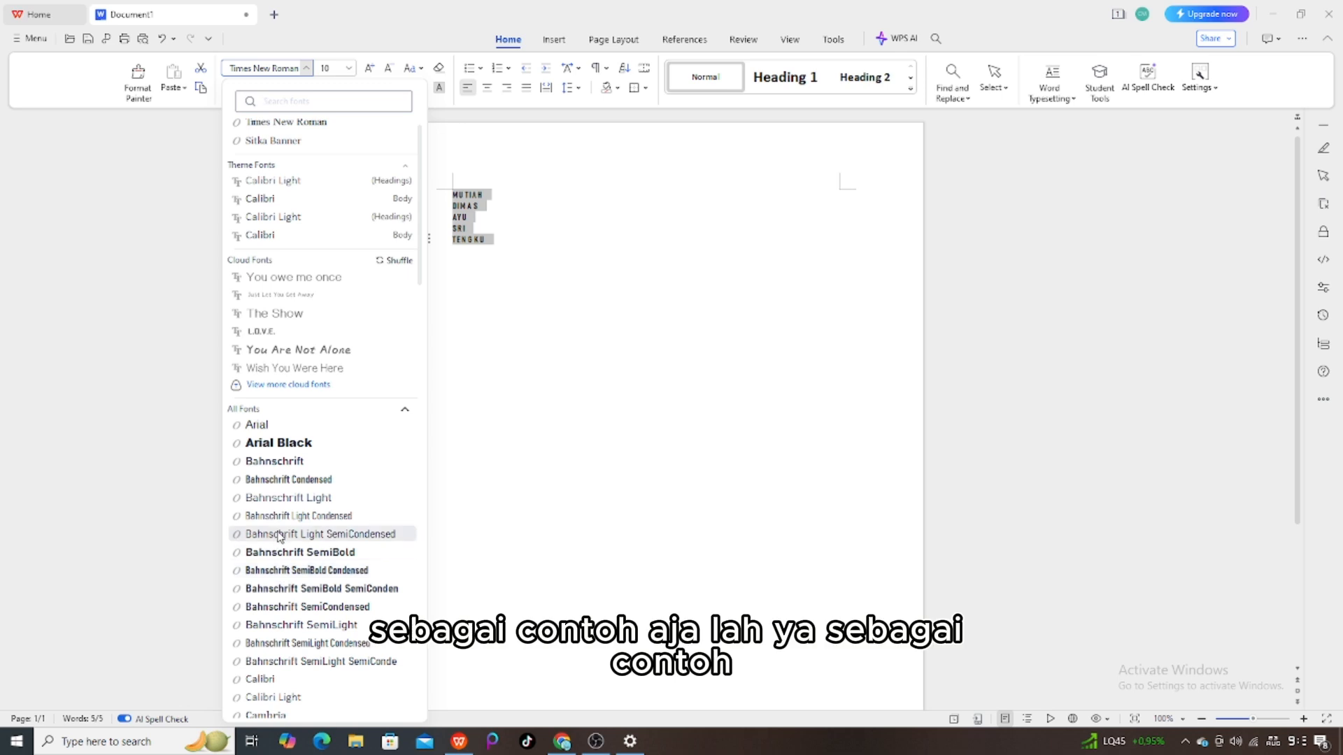
# Change the font of the selected names to Comic Sans MS.
pyautogui.scroll(-3, 280, 546)
pyautogui.scroll(-3, 291, 563)
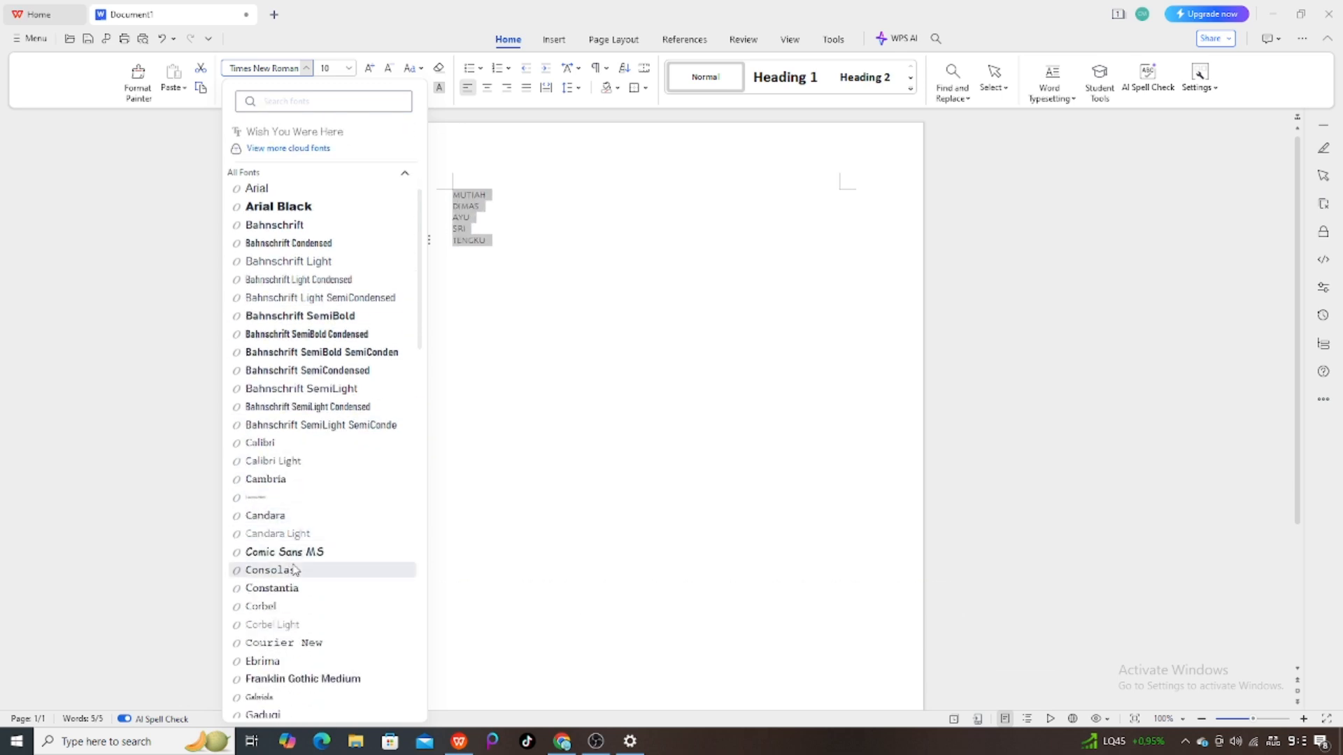
pyautogui.click(298, 554)
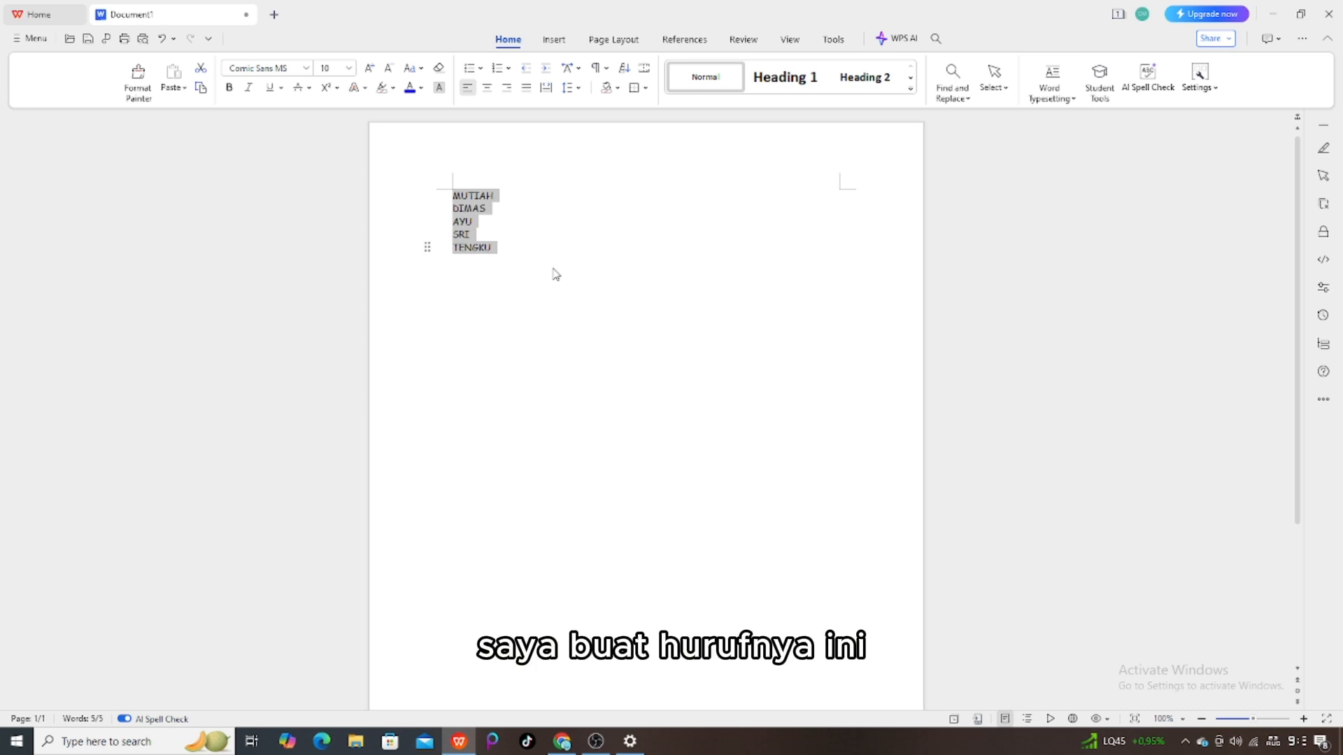
# Set the font colour of the selected names to a light grey theme shade.
pyautogui.click(421, 89)
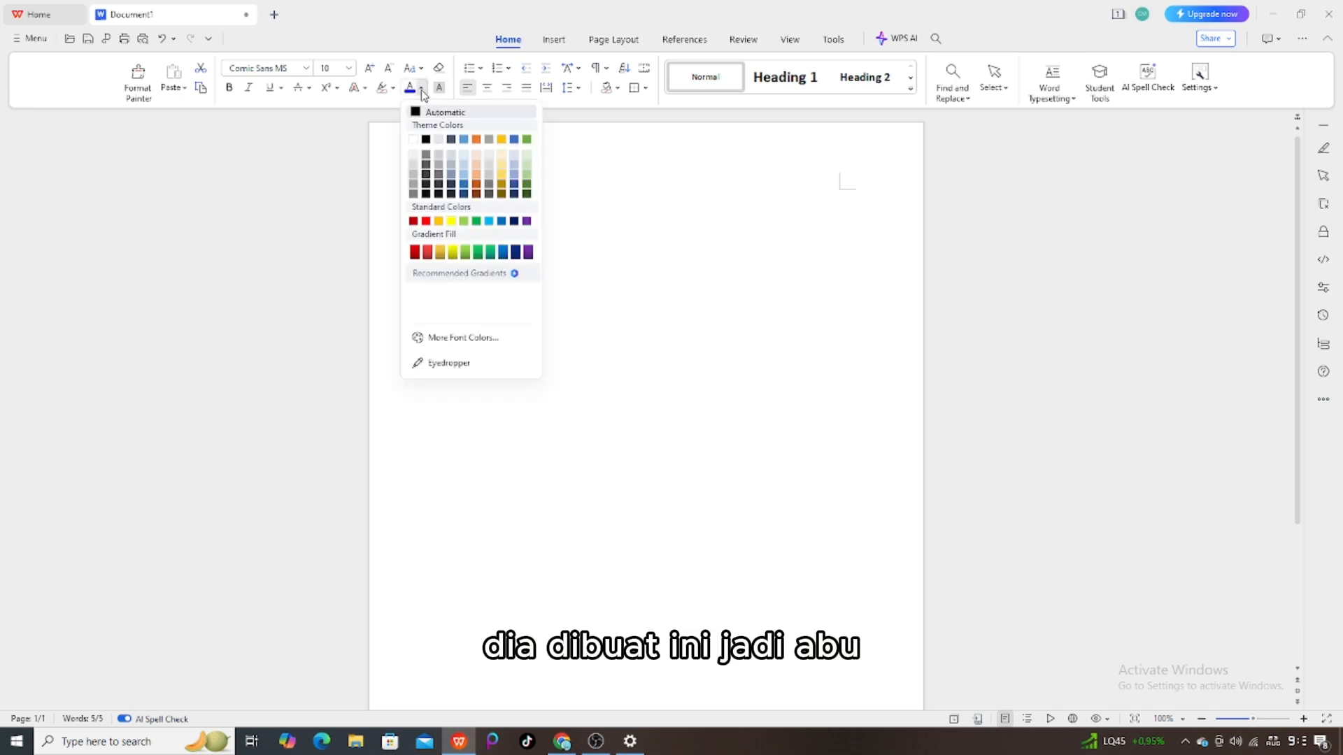
pyautogui.click(438, 155)
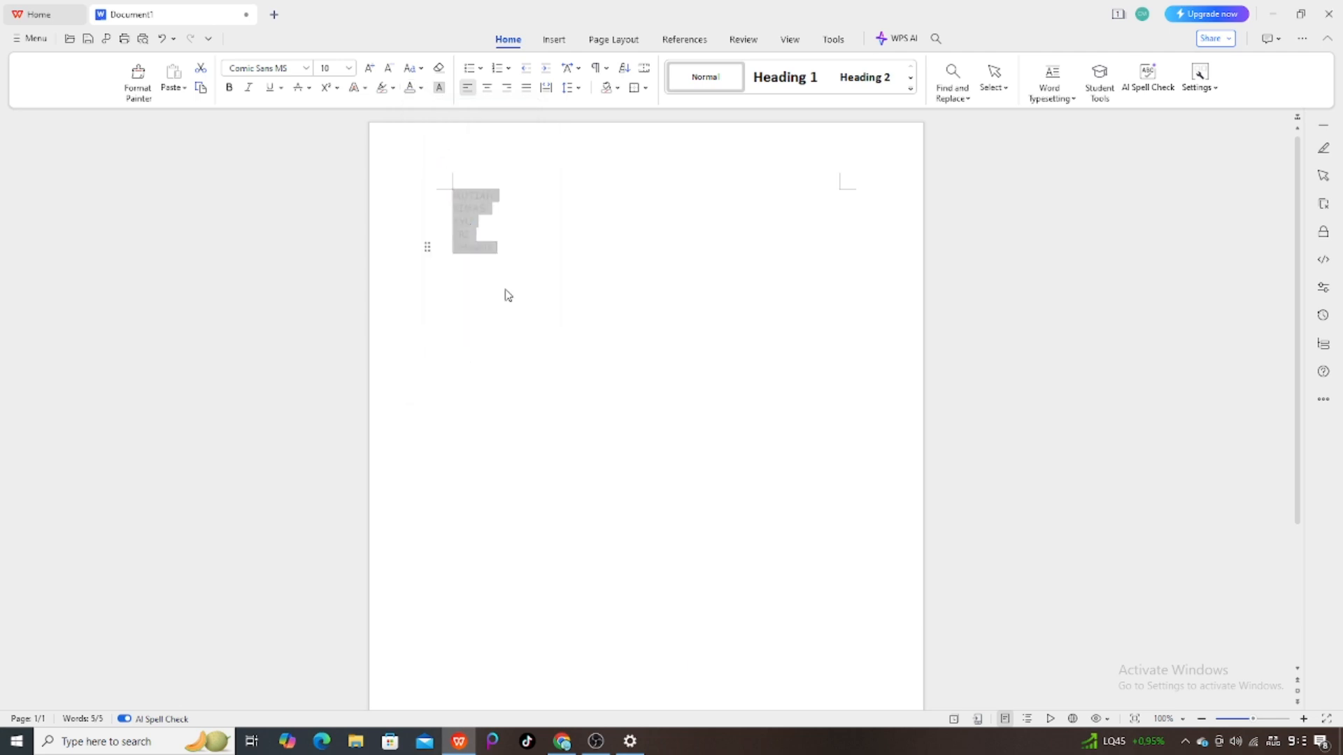
# Select all five names and set their font colour to Automatic black.
pyautogui.click(508, 295)
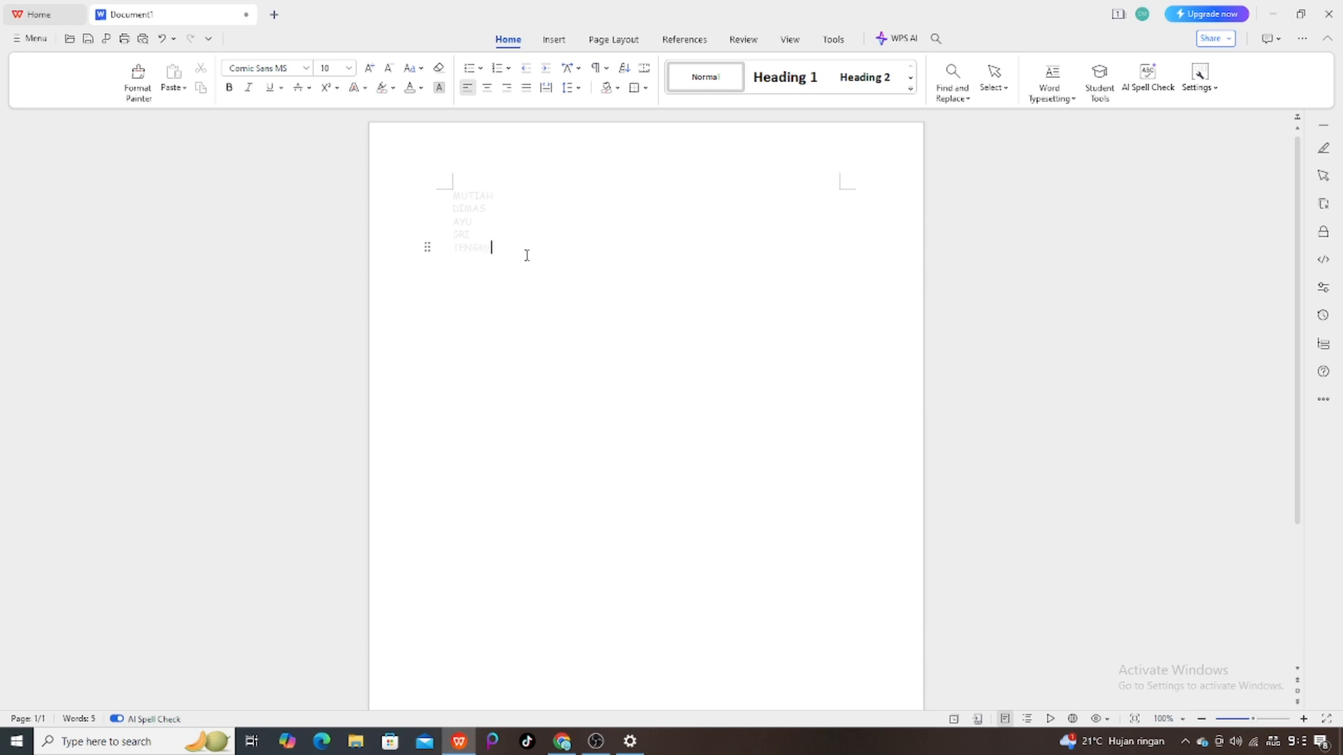
pyautogui.click(421, 89)
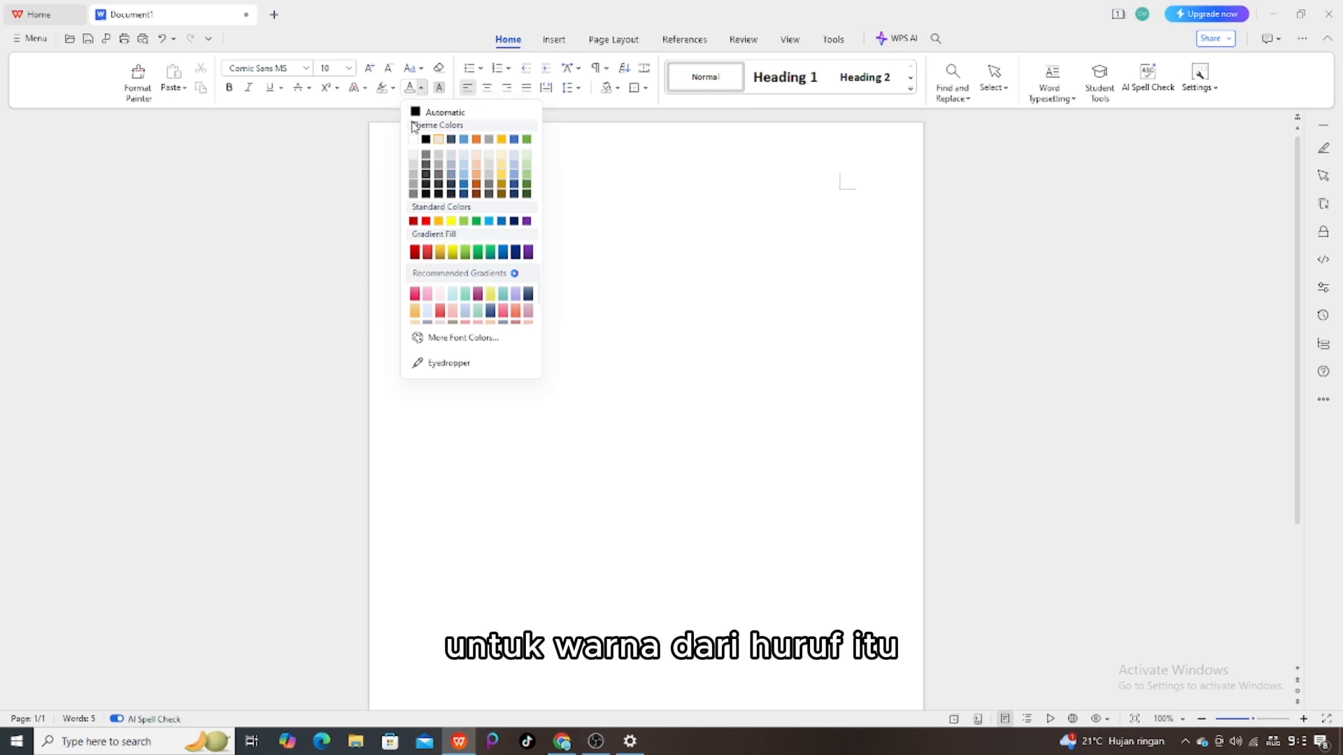
pyautogui.click(426, 140)
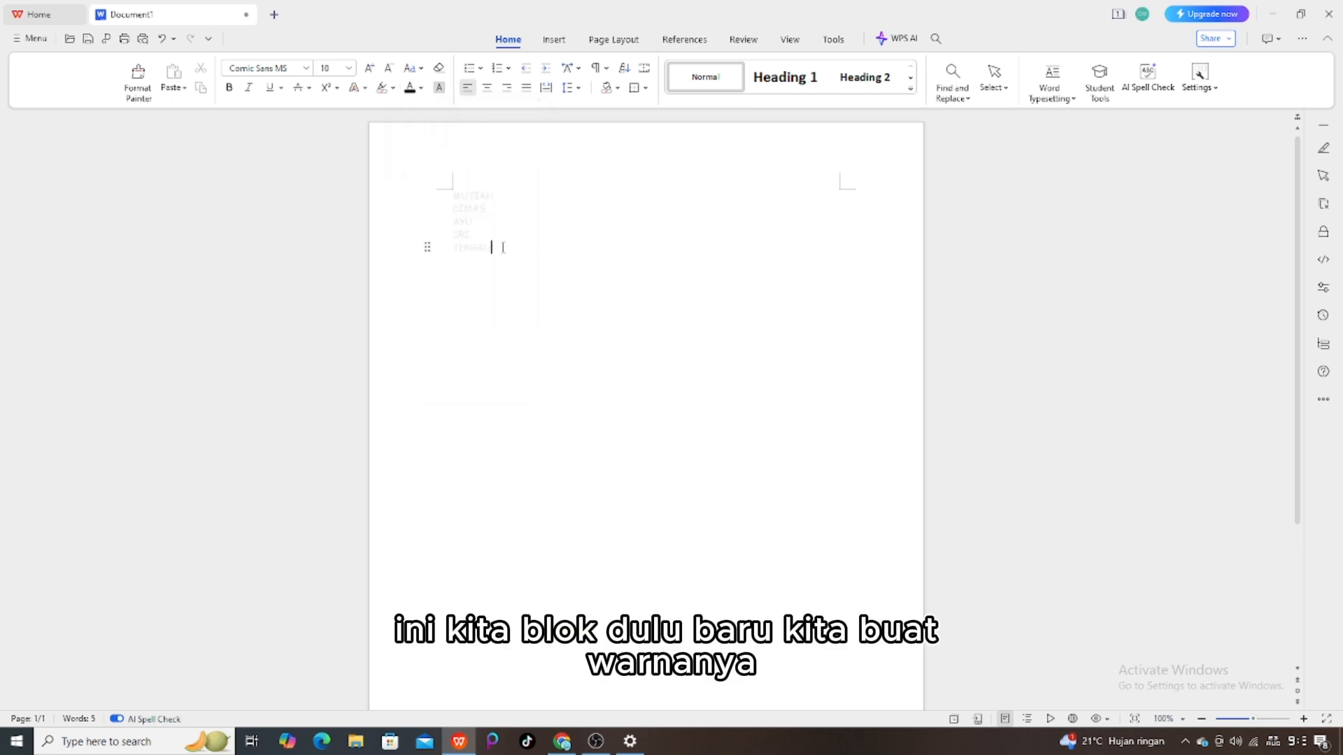
pyautogui.moveTo(503, 248); pyautogui.dragTo(453, 193)
pyautogui.click(422, 88)
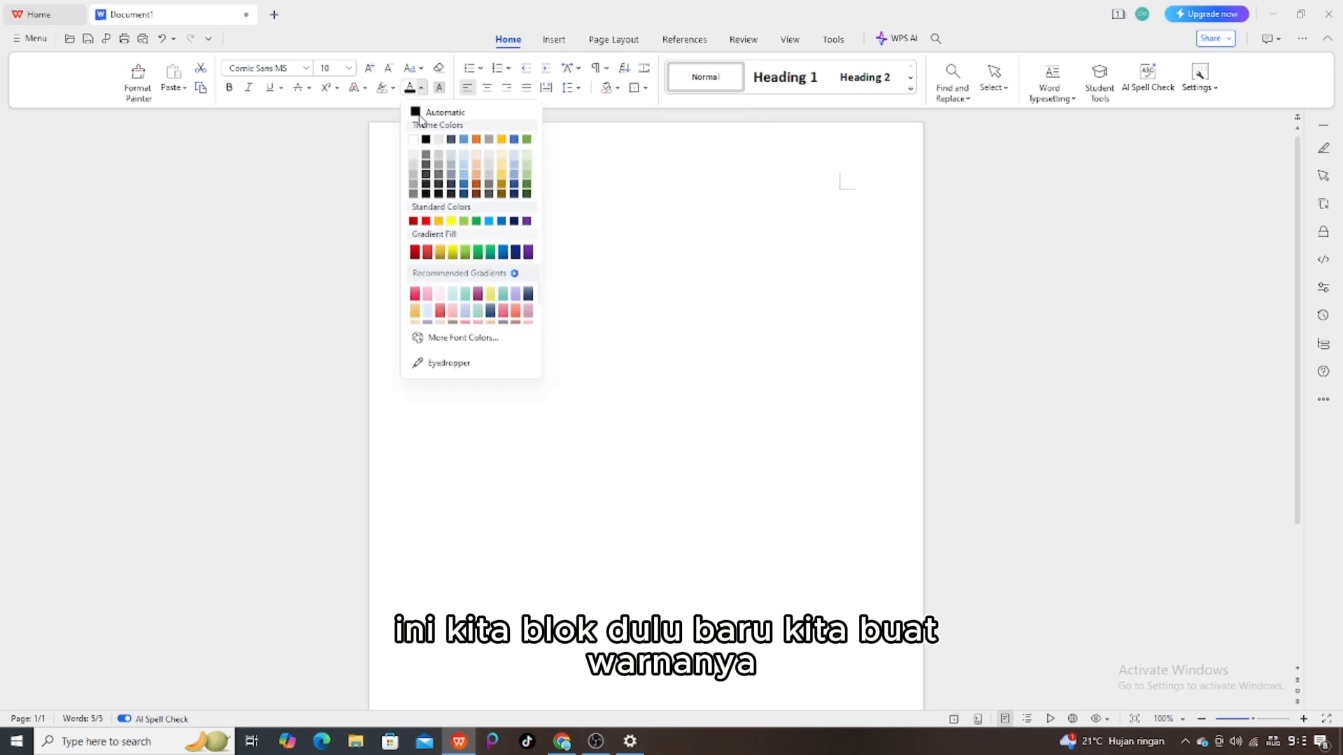
pyautogui.click(419, 114)
pyautogui.click(520, 261)
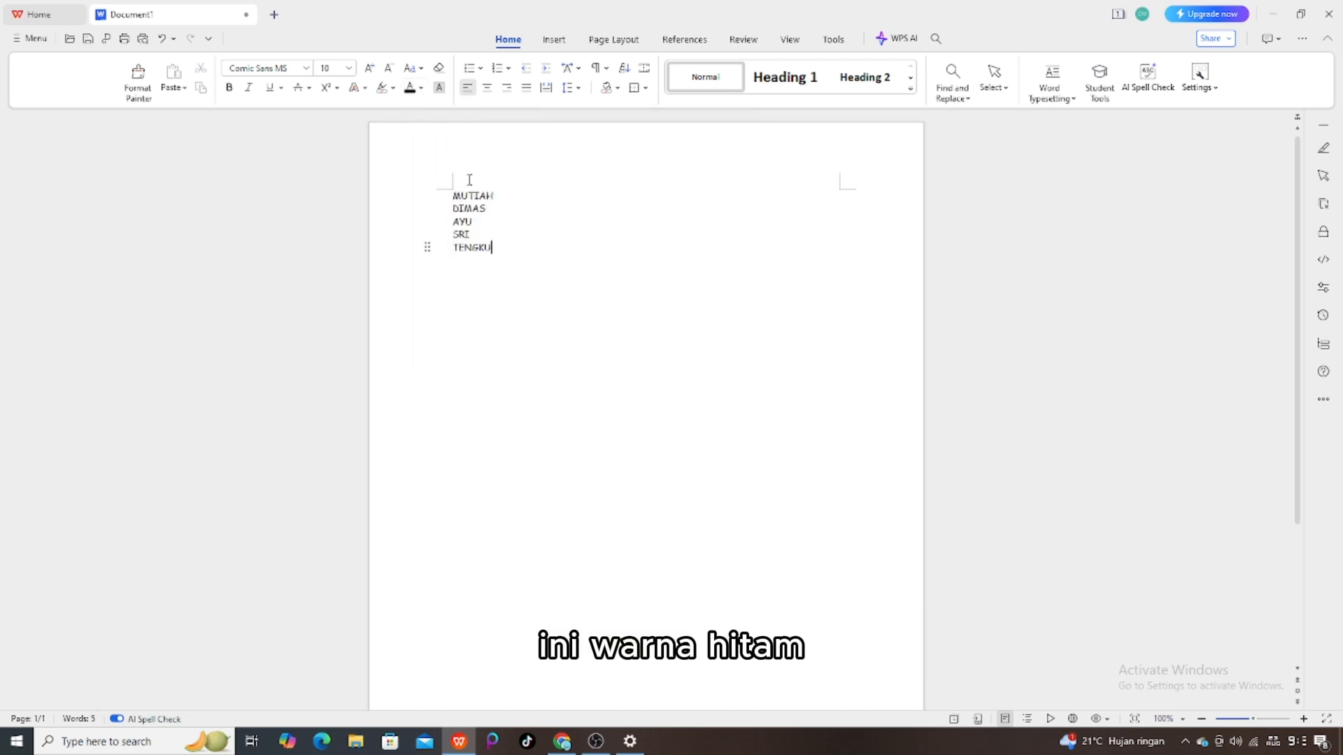
# Try to apply a recommended gradient as the font colour and close the WPS Pro subscription offers.
pyautogui.click(422, 88)
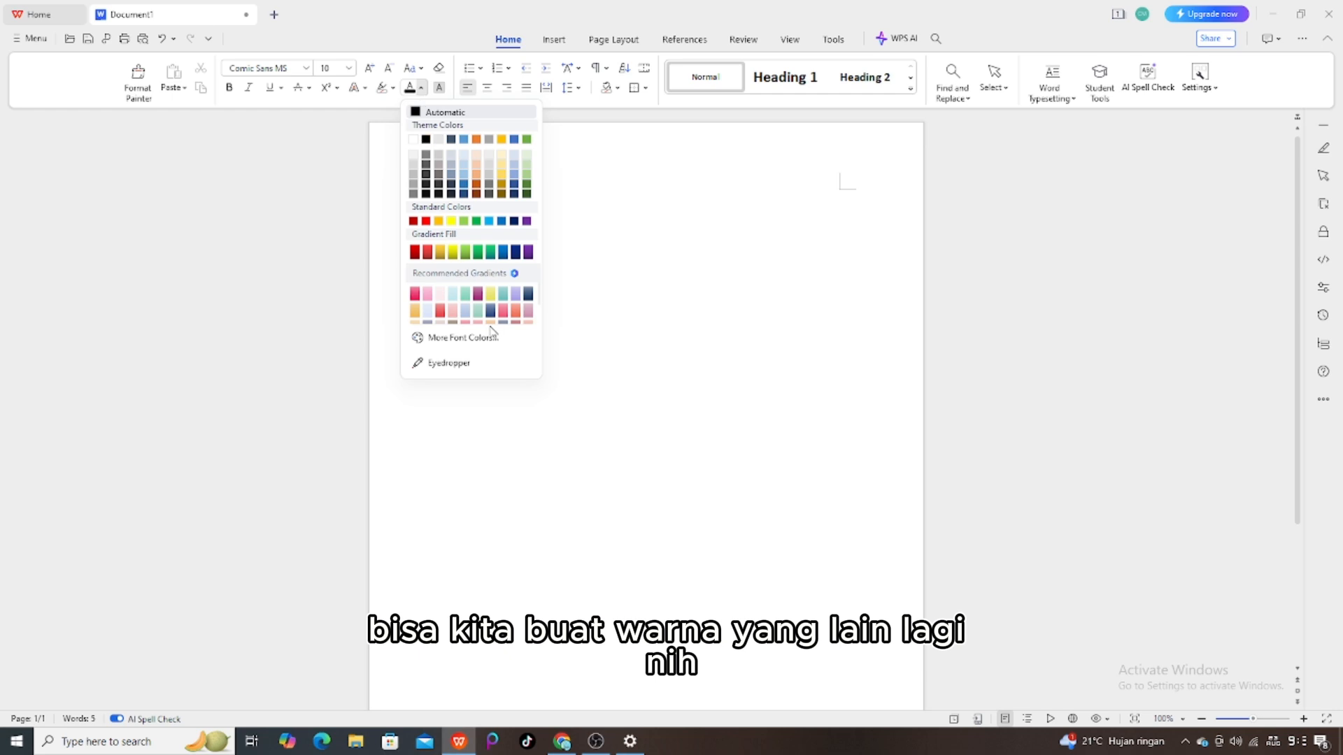
pyautogui.click(438, 292)
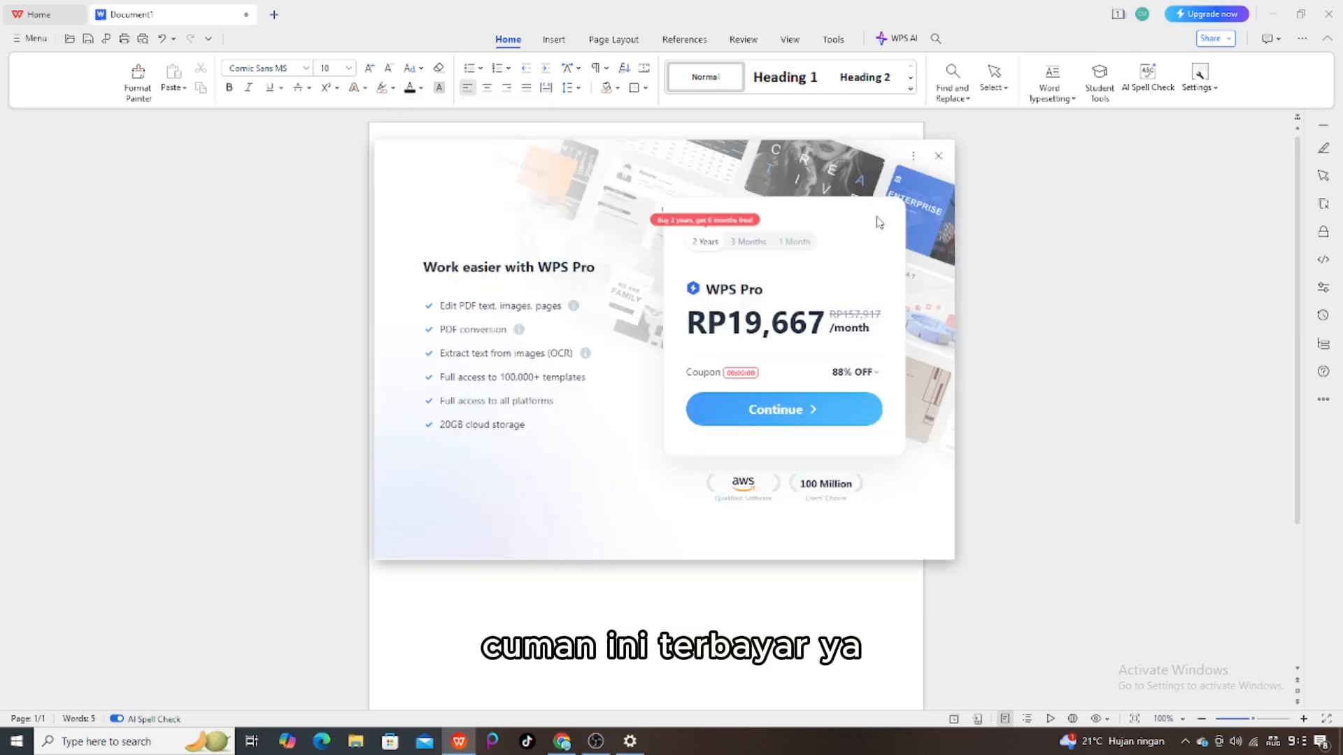
pyautogui.click(938, 156)
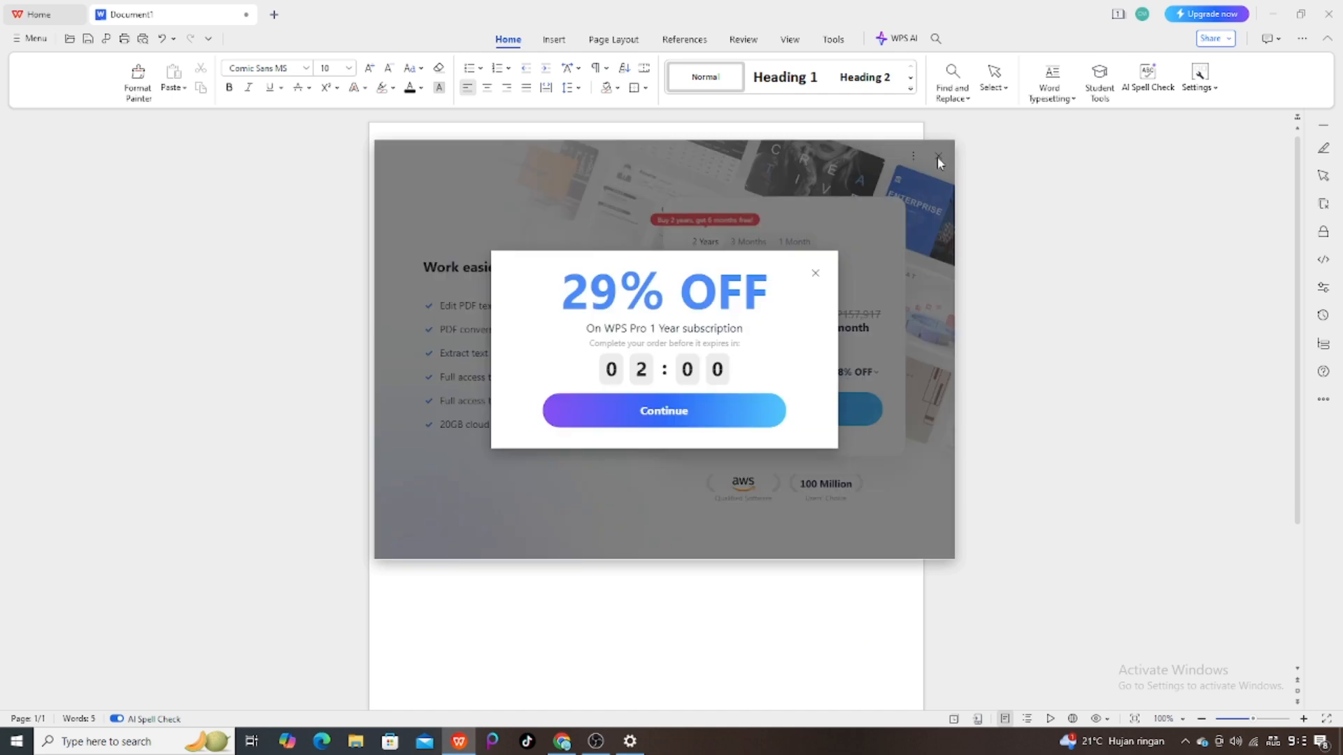
pyautogui.click(815, 274)
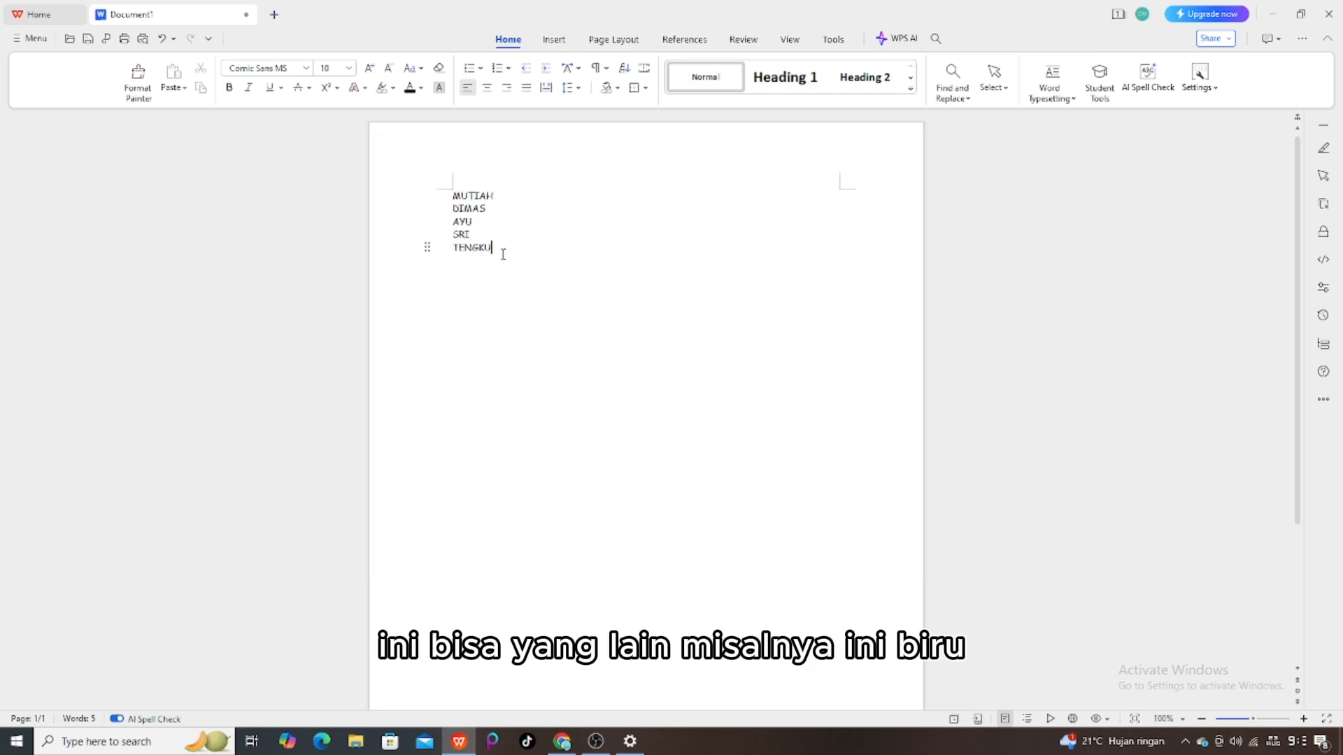
# Try a darker blue and a pale gold theme shade as the font colour of all five names.
pyautogui.hotkey('ctrl', 'a')
pyautogui.click(421, 87)
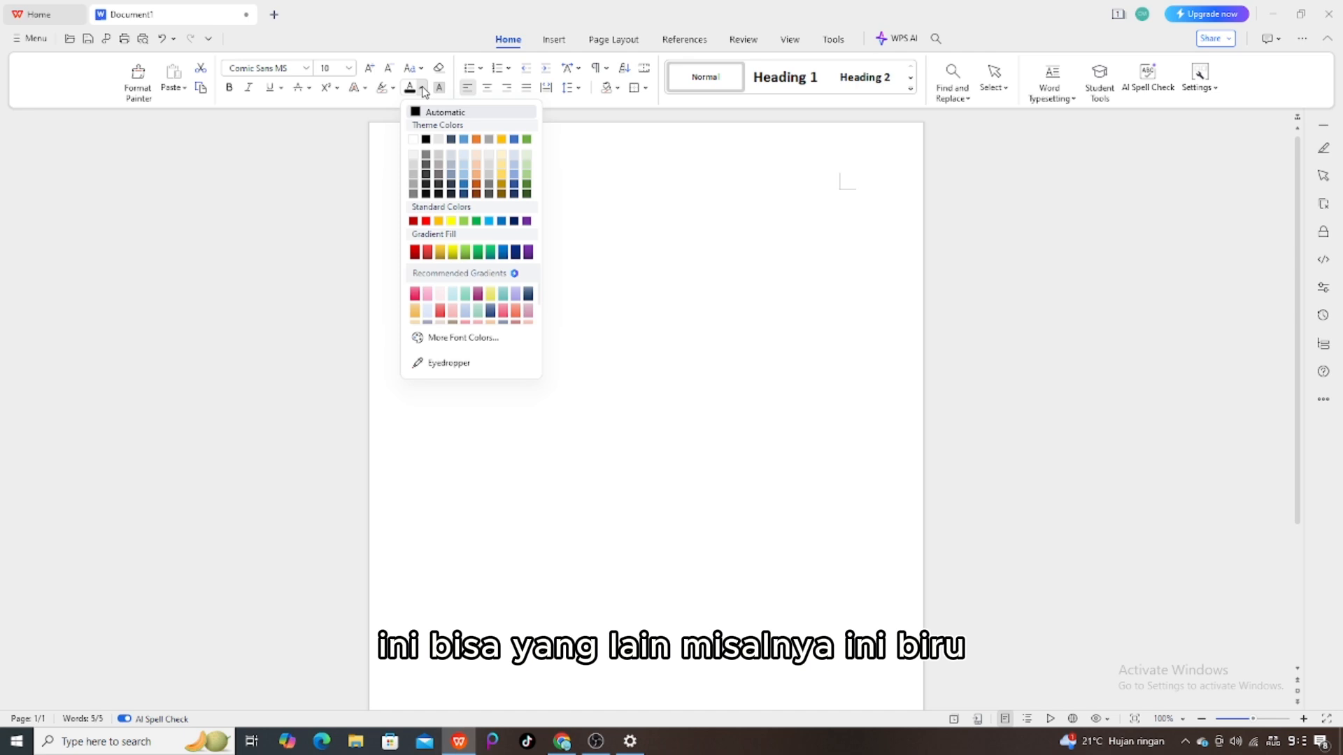
pyautogui.click(464, 184)
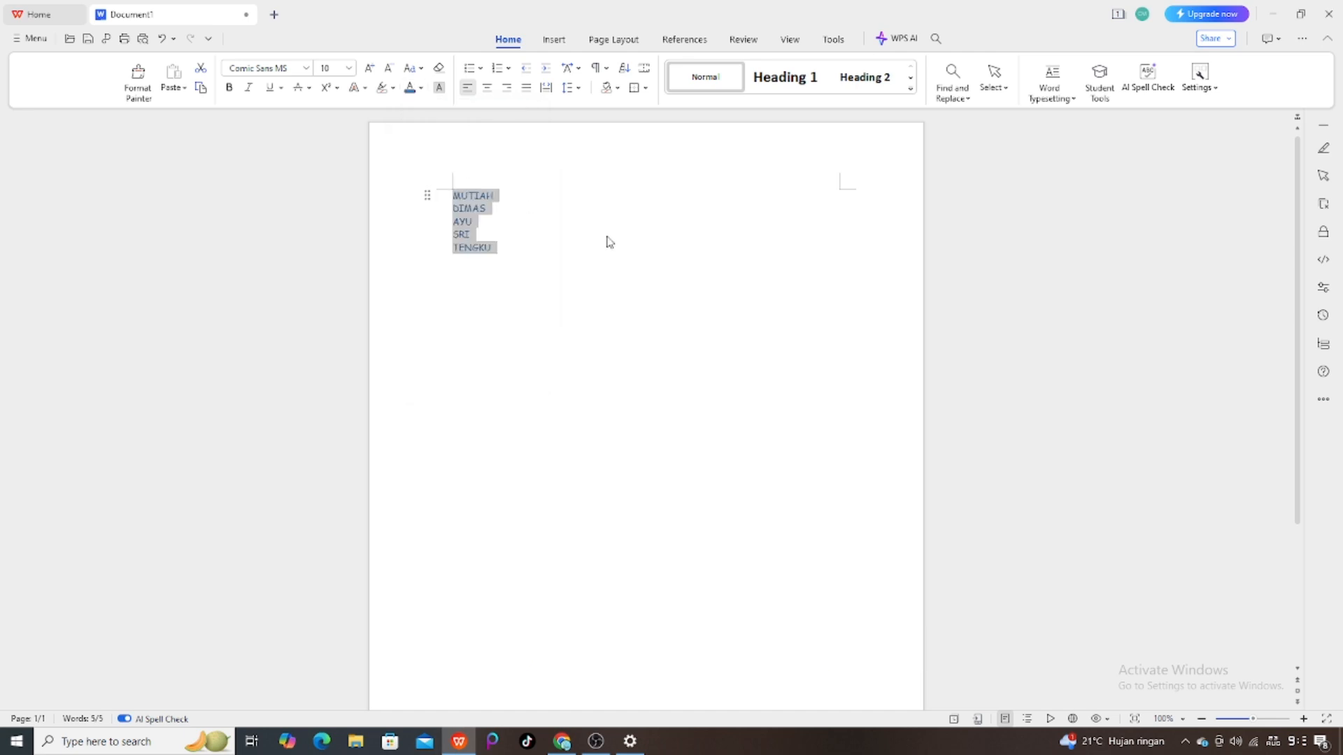
pyautogui.click(422, 88)
pyautogui.click(493, 161)
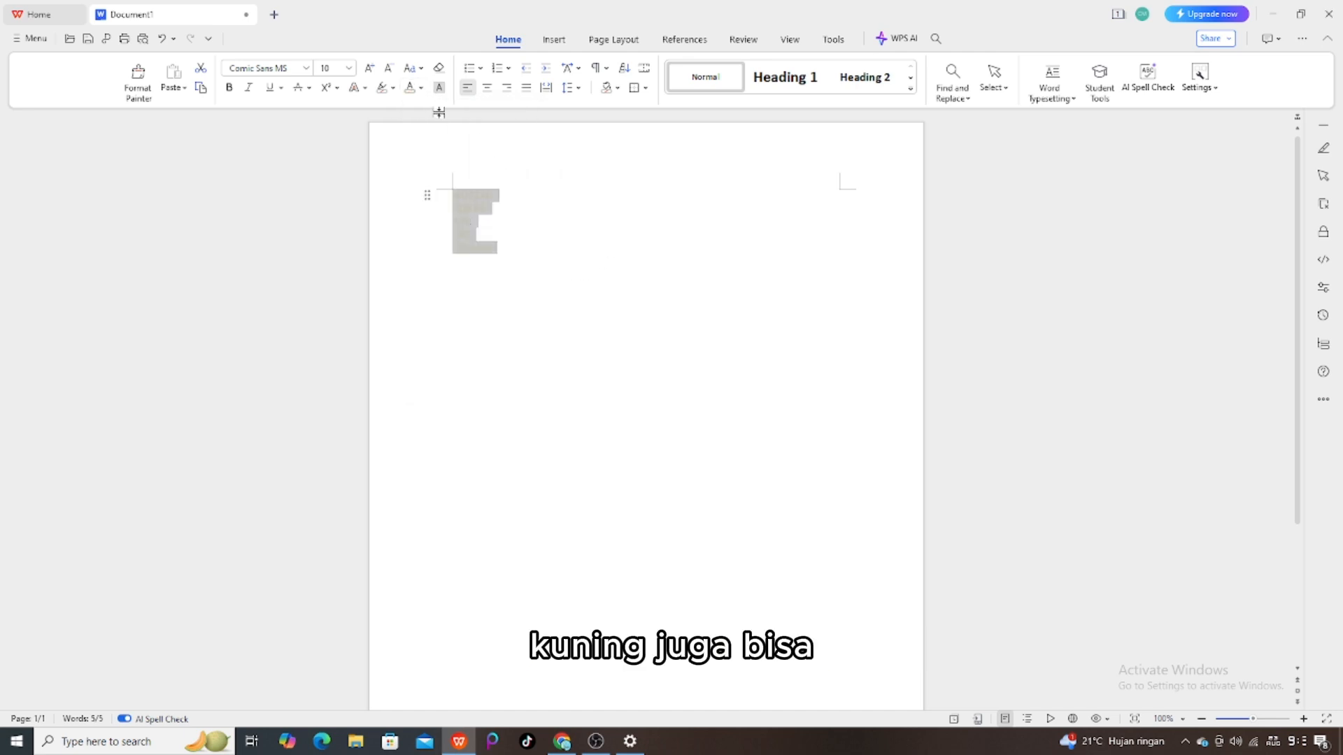
# Return the font colour of the selected names to Automatic and clear the selection.
pyautogui.click(421, 87)
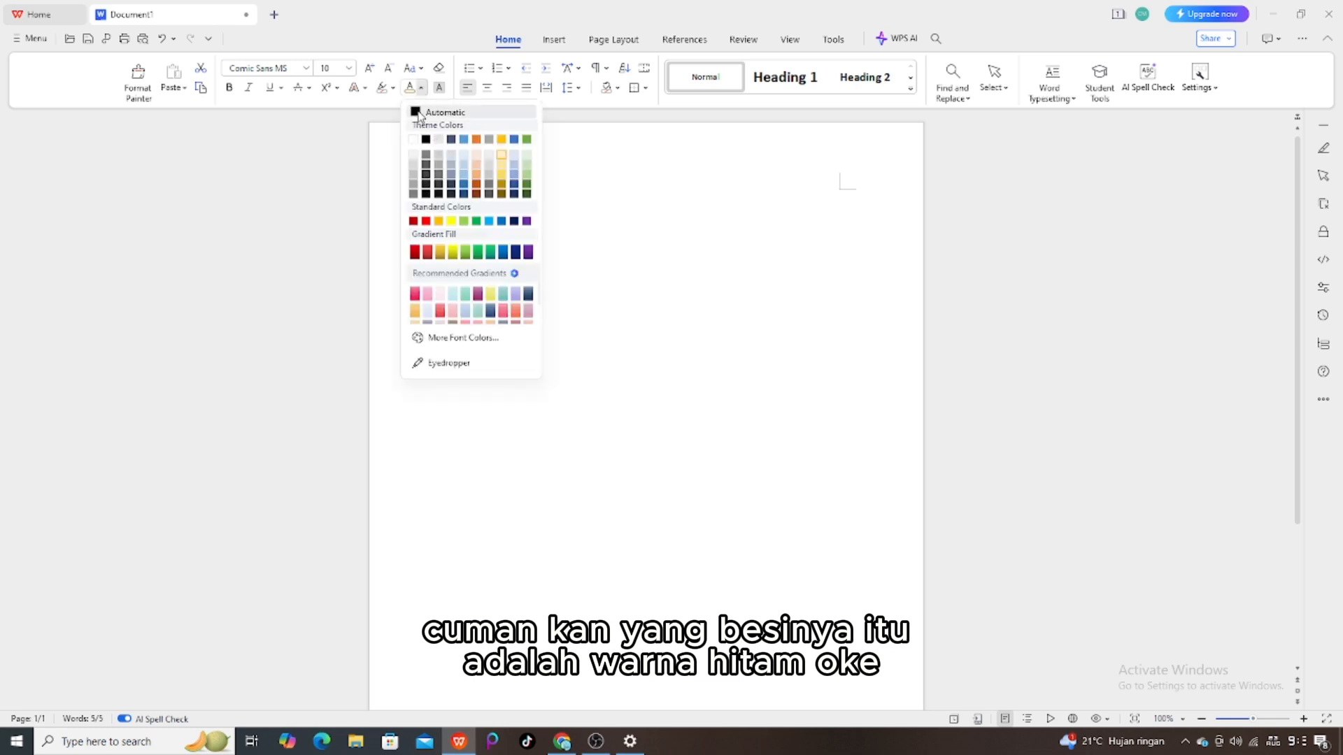
pyautogui.click(420, 114)
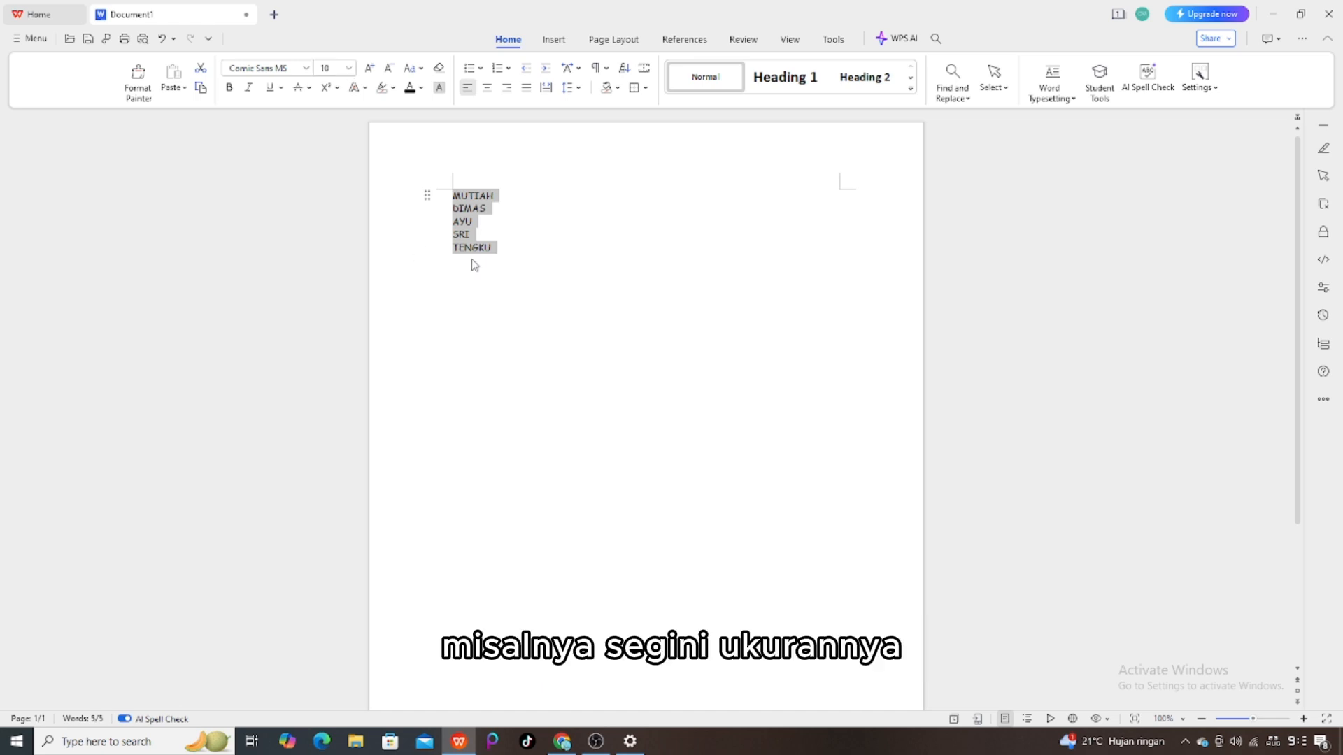
pyautogui.click(510, 253)
# Select only the second name in the list and set its font size to 16.
pyautogui.moveTo(516, 255); pyautogui.dragTo(477, 180)
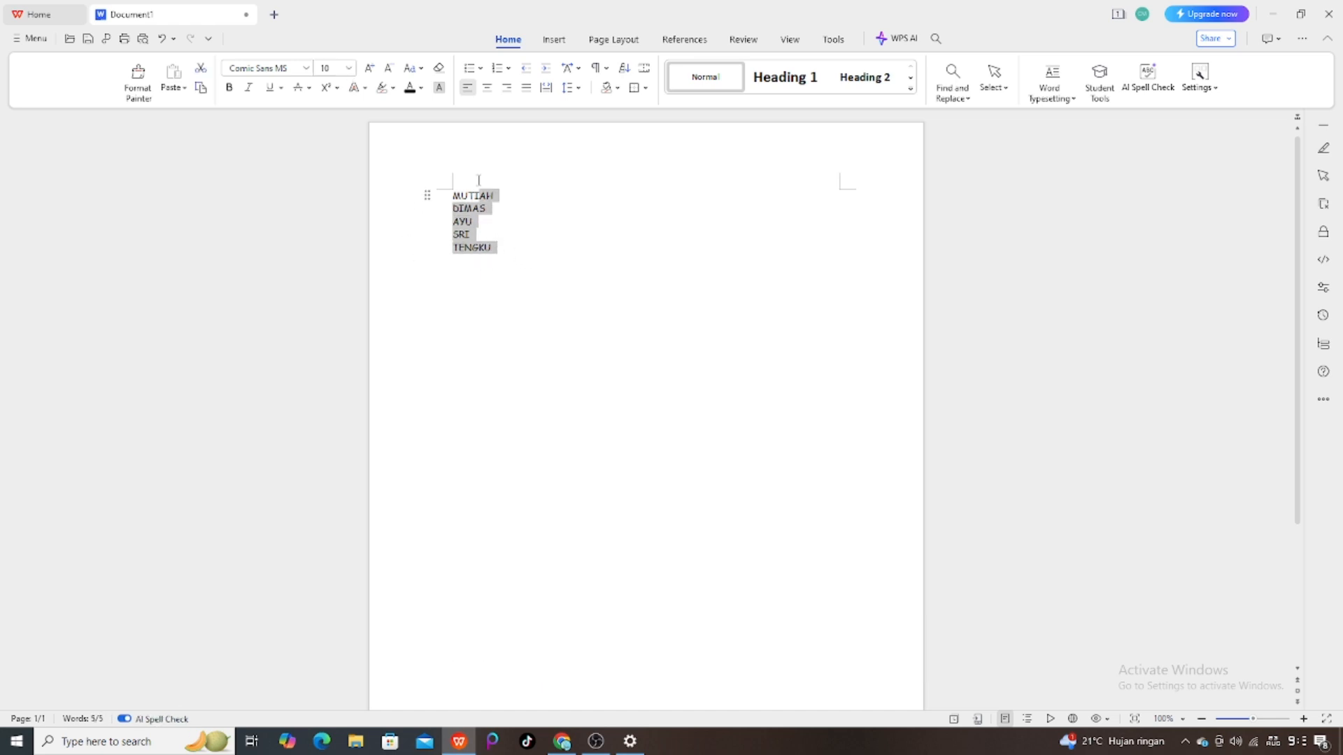
pyautogui.moveTo(494, 250); pyautogui.dragTo(428, 207)
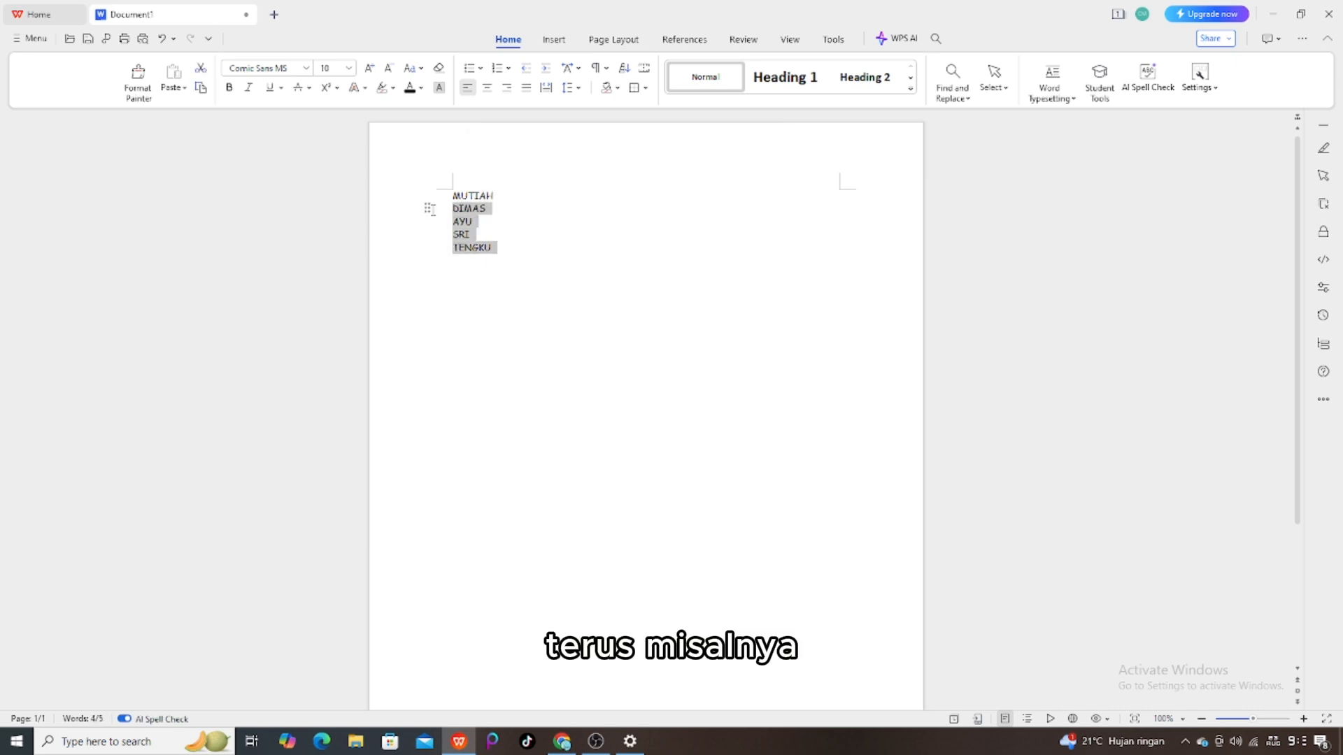
pyautogui.click(513, 222)
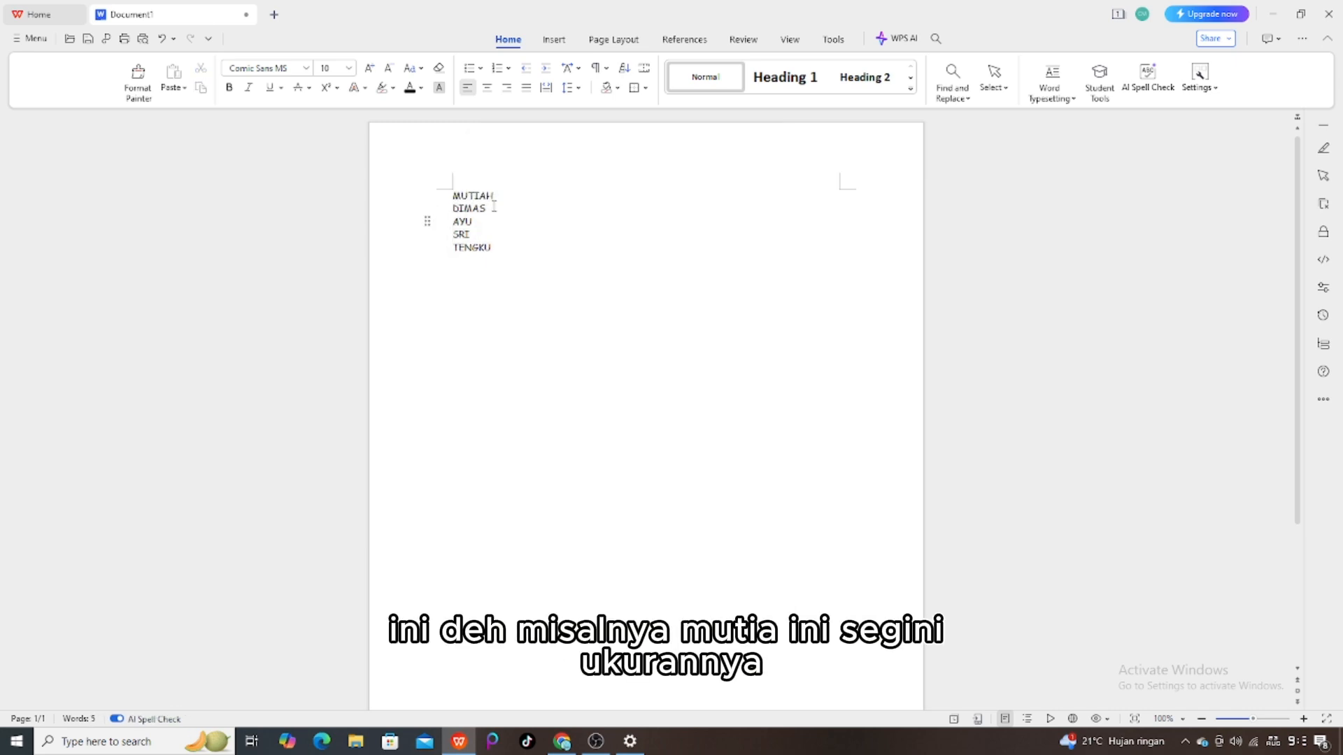
pyautogui.moveTo(495, 208); pyautogui.dragTo(453, 209)
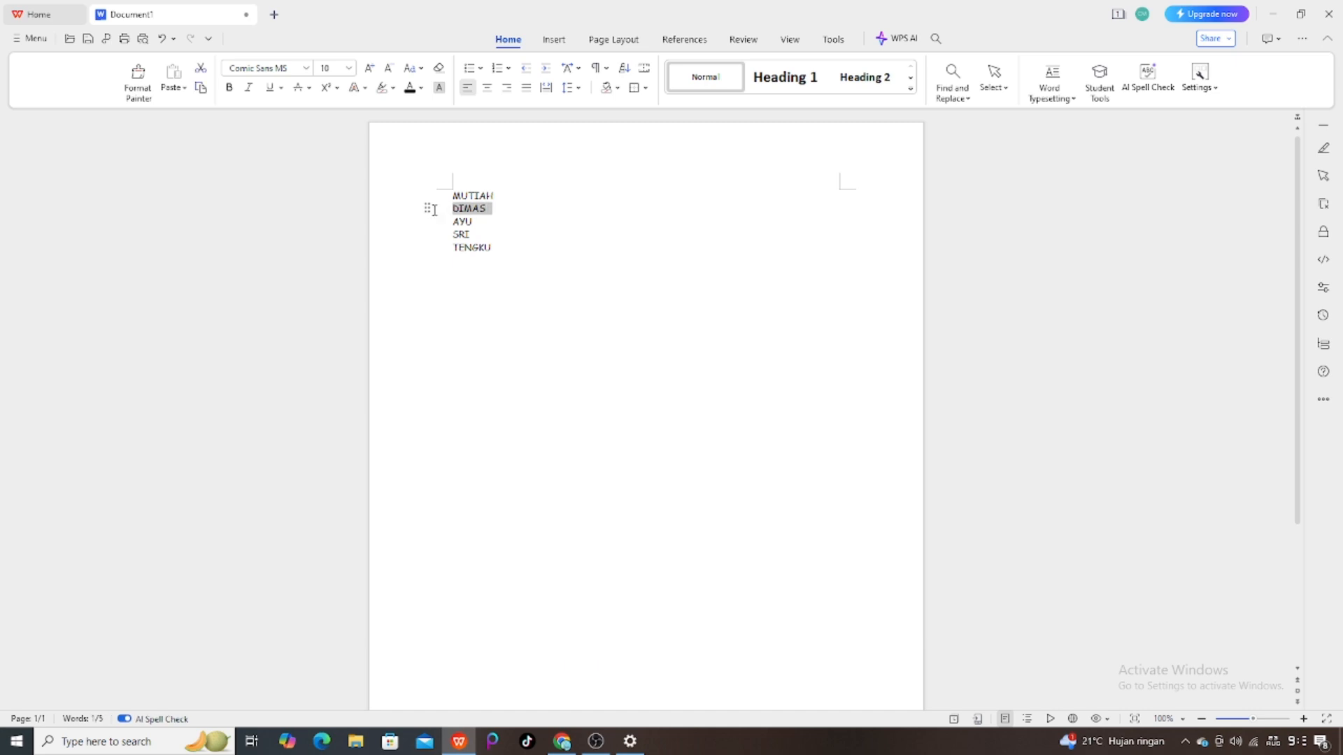
pyautogui.click(348, 68)
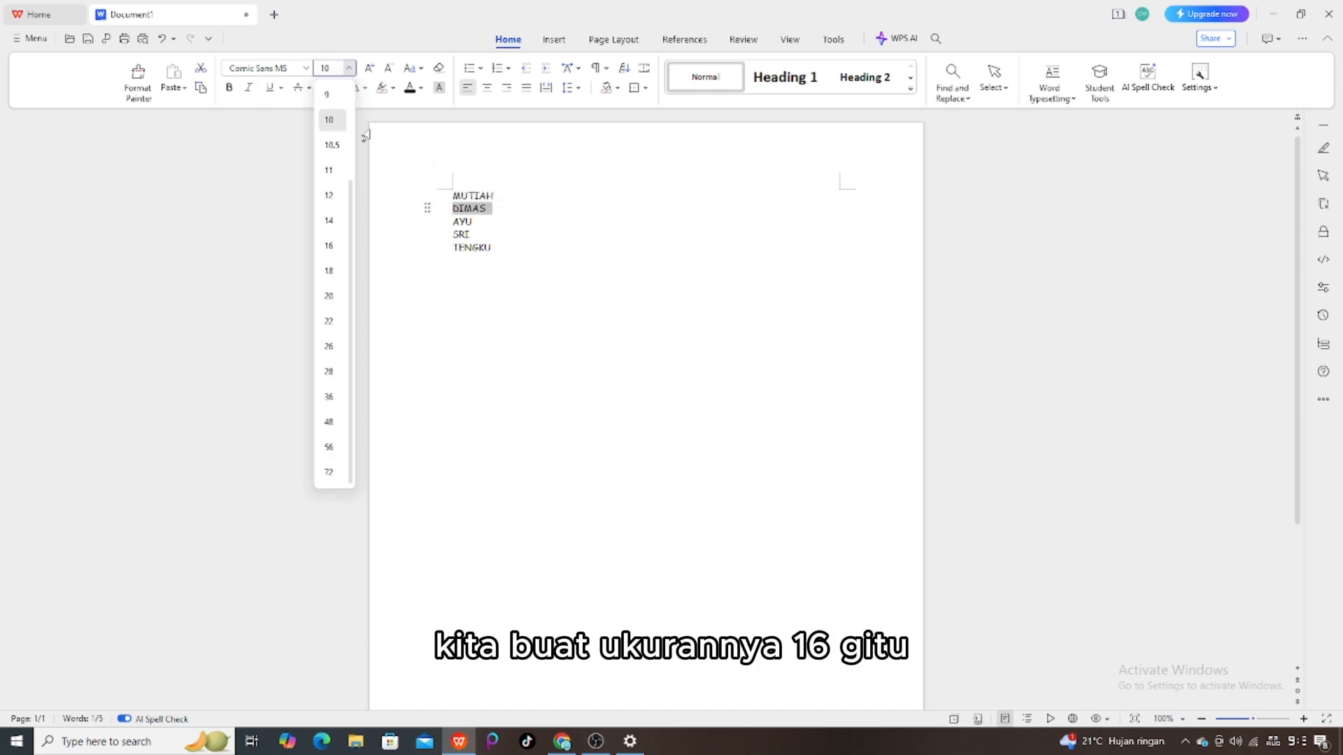
pyautogui.click(329, 246)
pyautogui.click(517, 257)
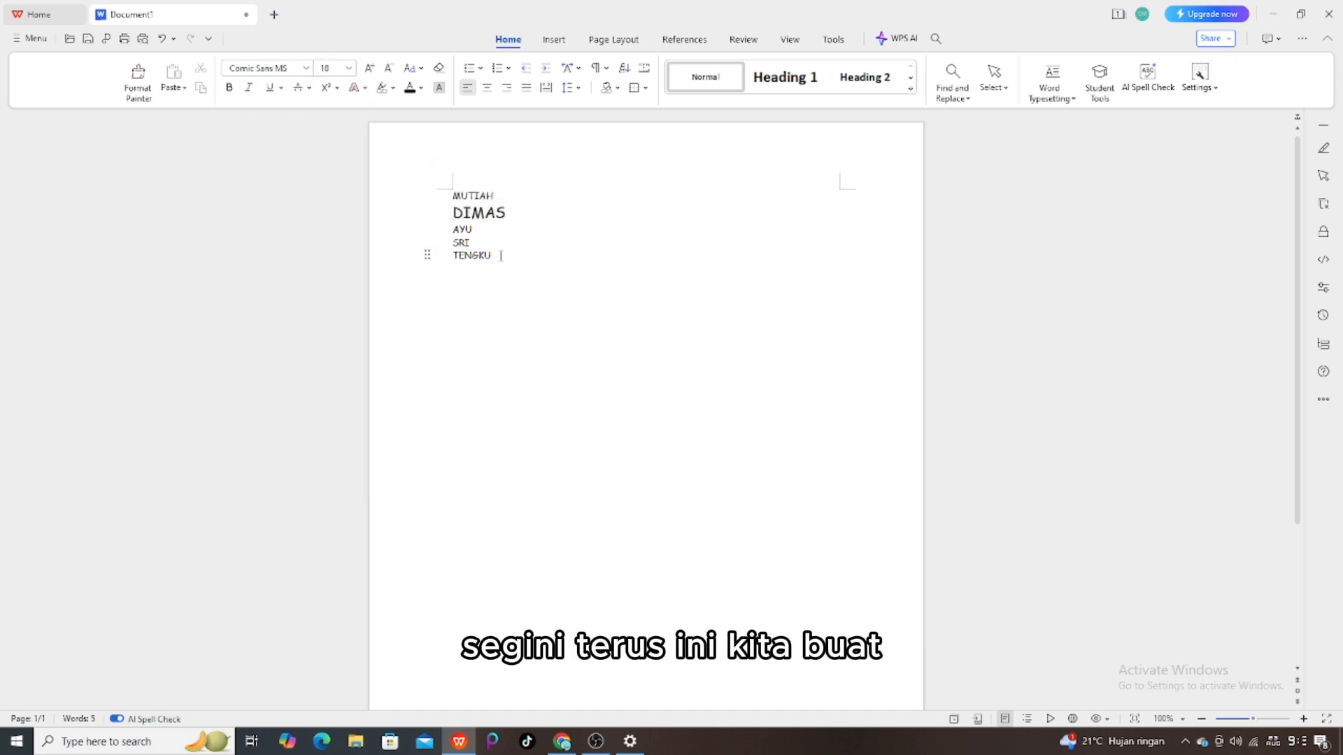
# Set the font size of the last name in the list to 48.
pyautogui.moveTo(501, 256); pyautogui.dragTo(452, 256)
pyautogui.click(349, 67)
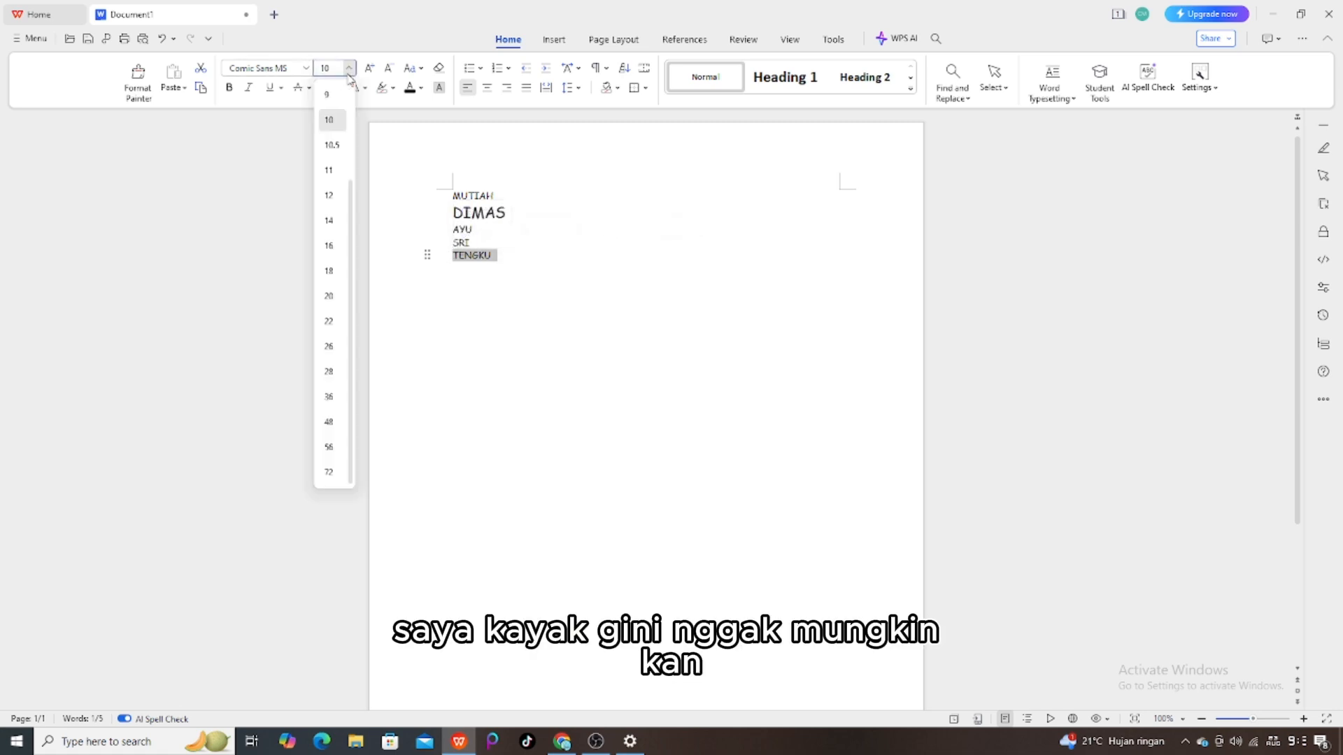
pyautogui.click(329, 422)
pyautogui.click(623, 375)
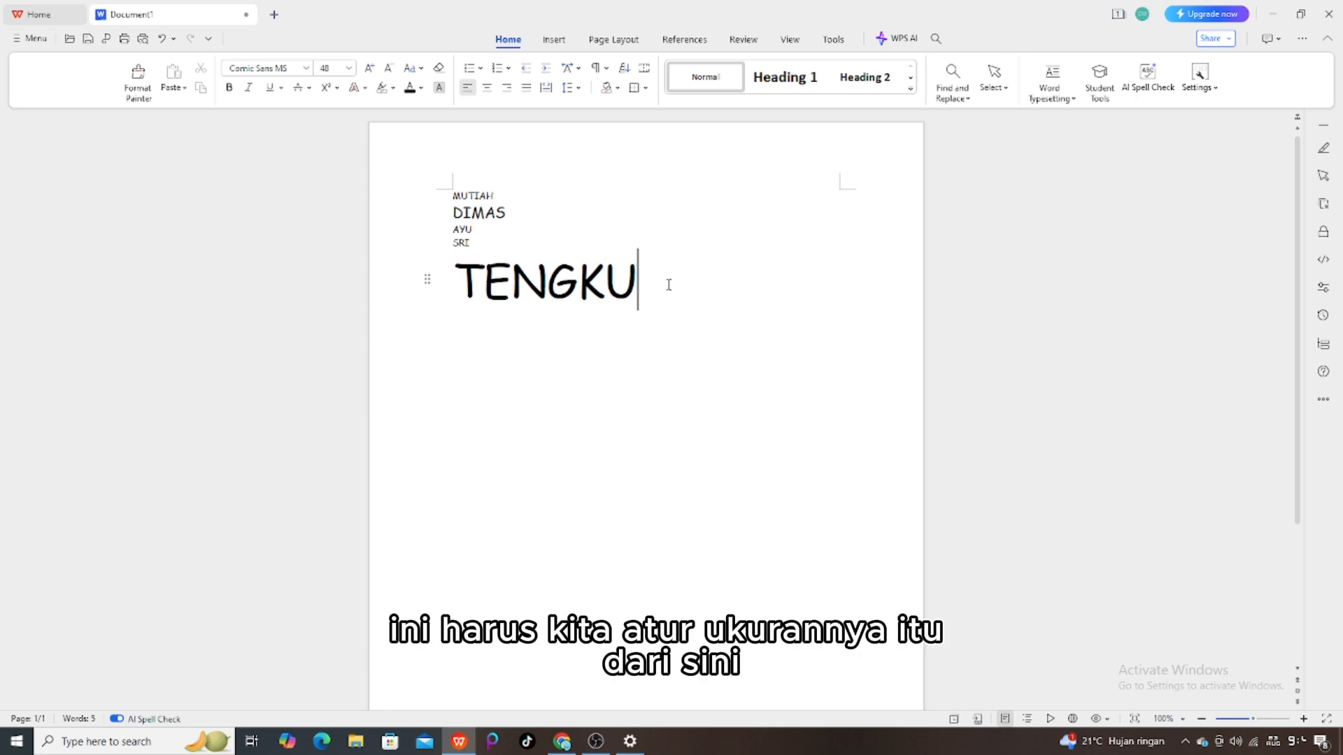
# Select all five names and give them a uniform font size of 11.
pyautogui.moveTo(668, 285); pyautogui.dragTo(452, 196)
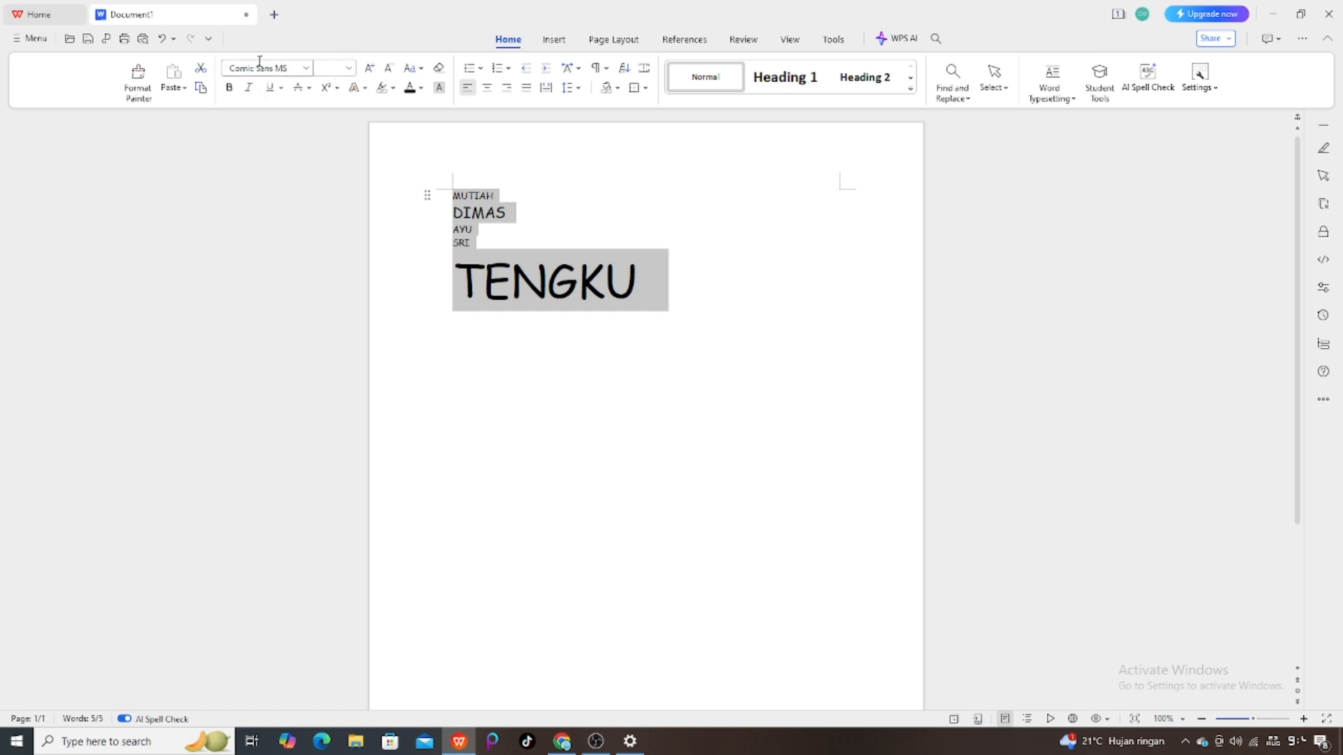
pyautogui.click(349, 67)
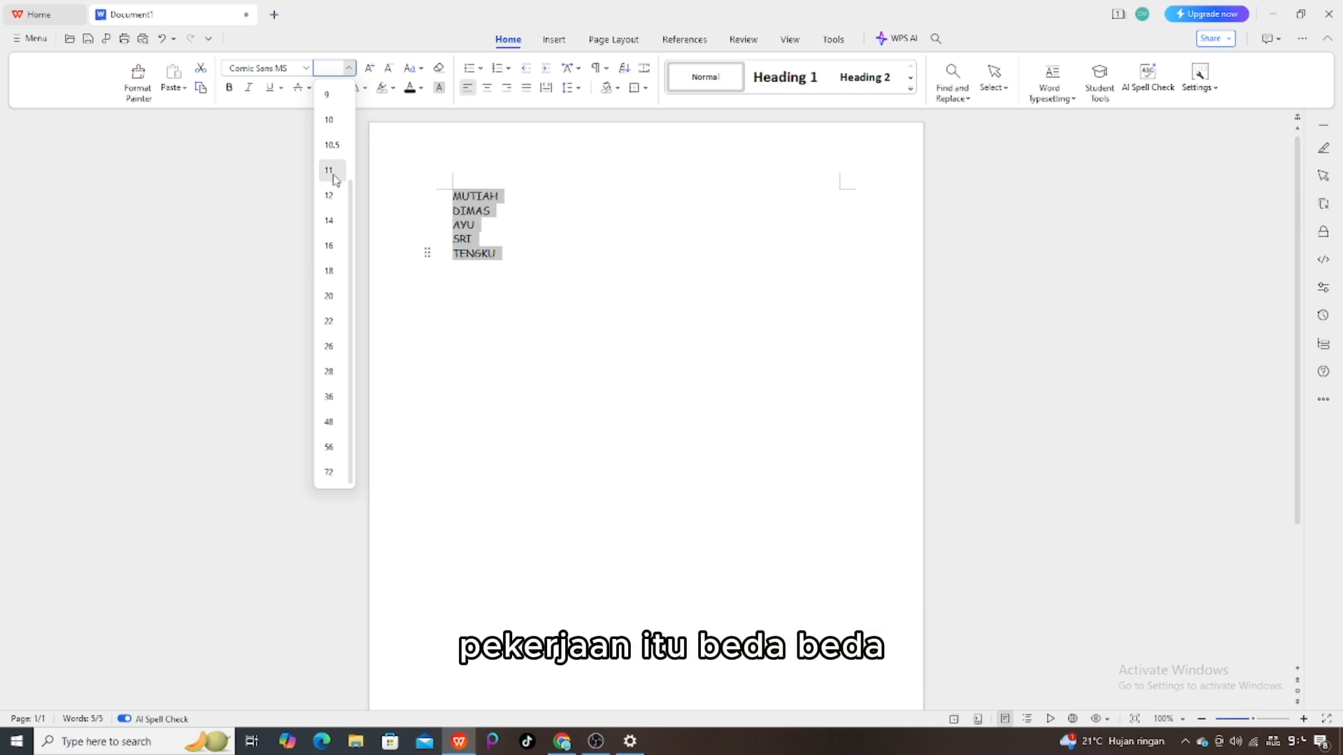
pyautogui.click(329, 170)
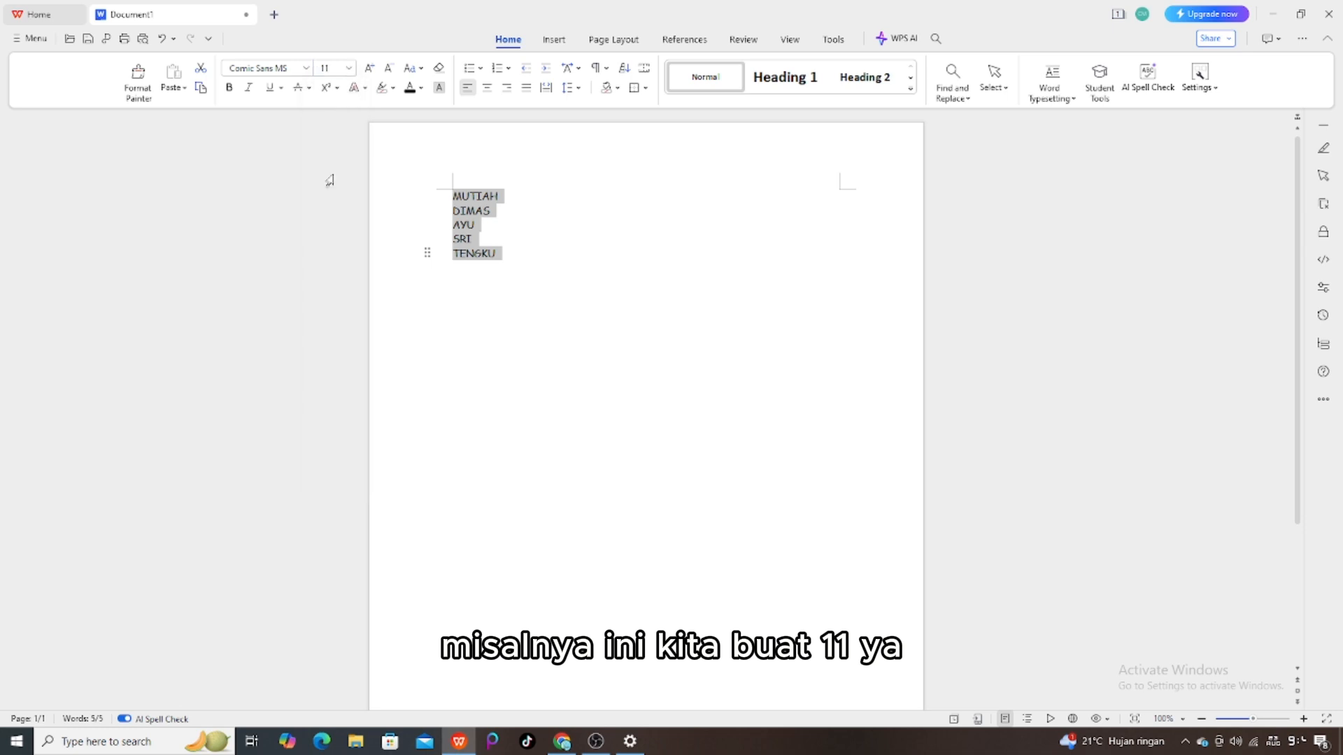
pyautogui.click(513, 235)
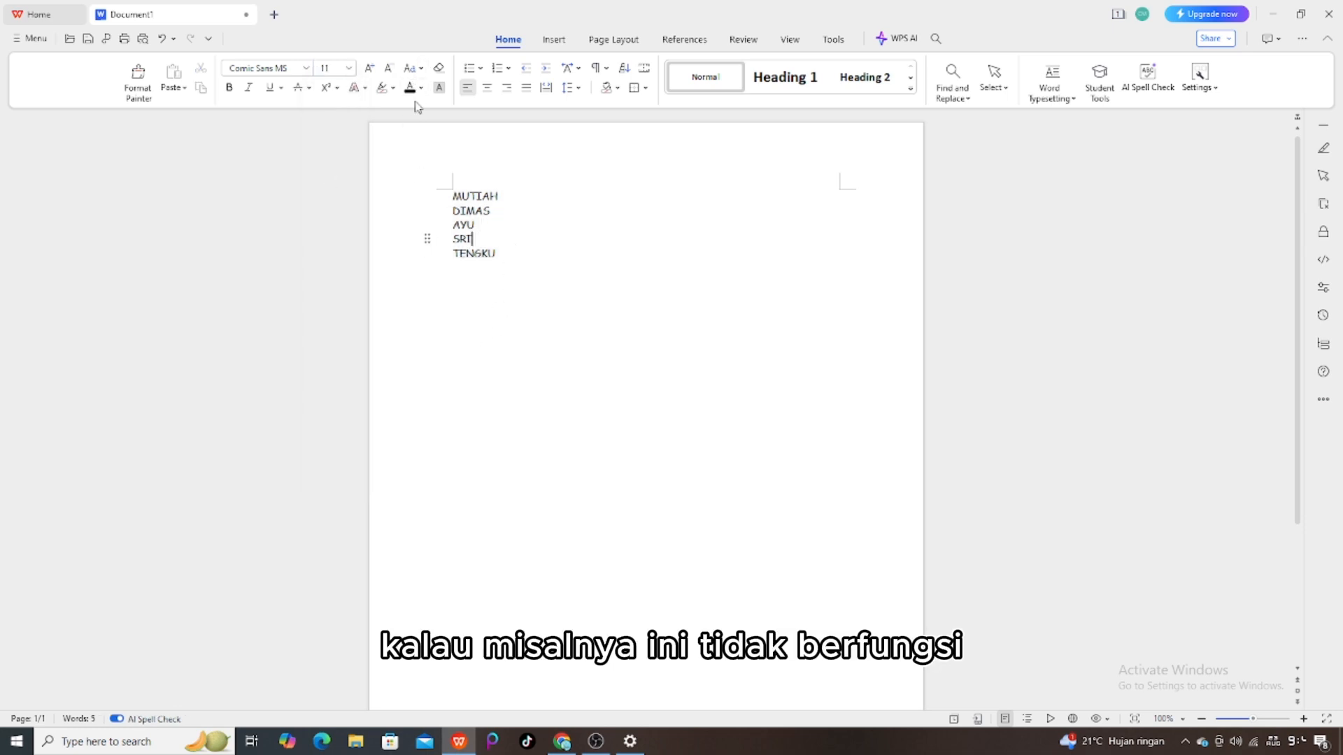
# Grow the font of all five names by one step, then shrink it stepwise to size 10.
pyautogui.click(371, 68)
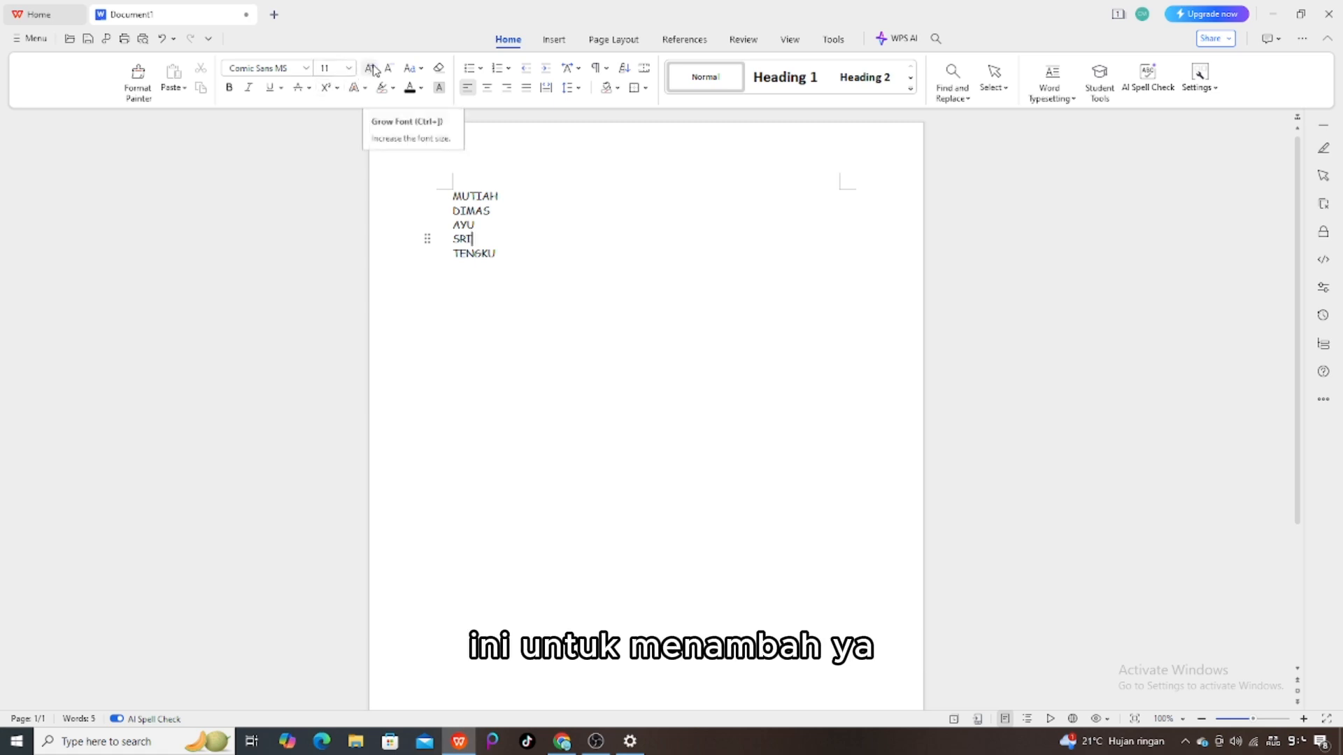
pyautogui.moveTo(508, 256); pyautogui.dragTo(451, 193)
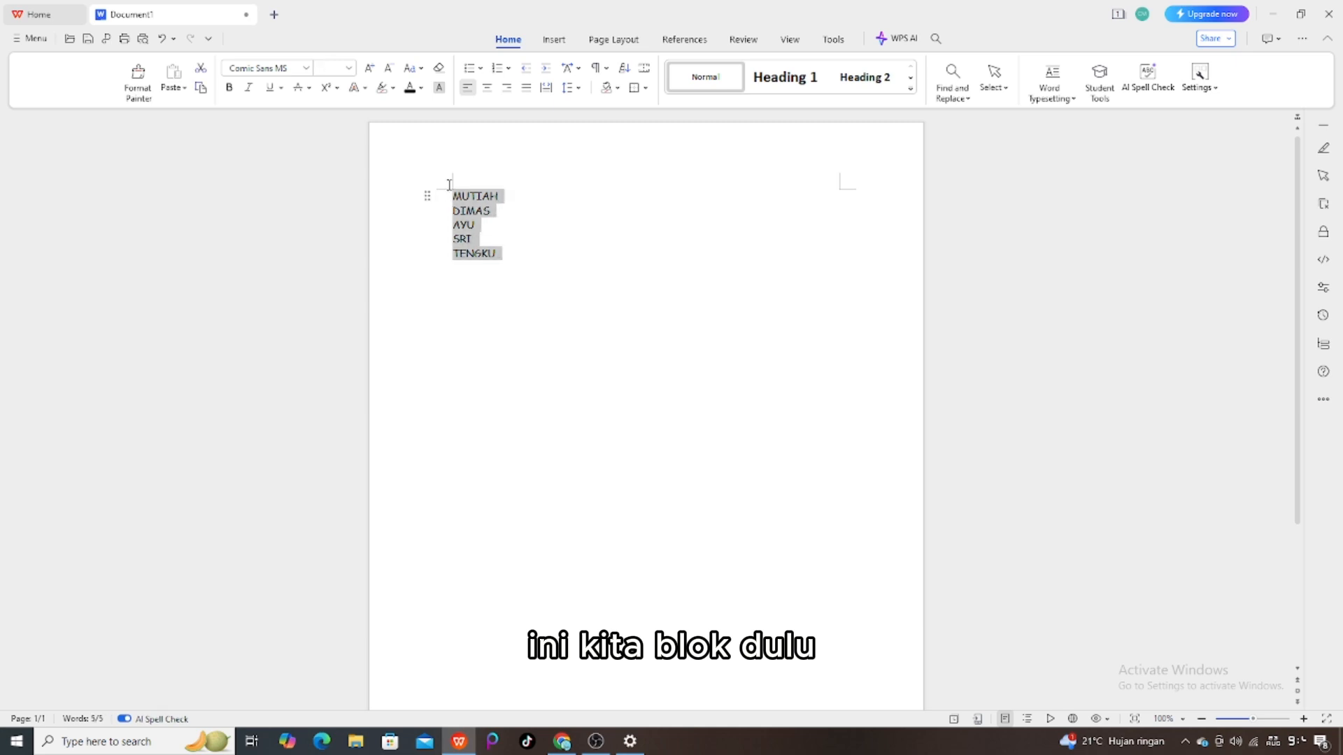
pyautogui.click(373, 68)
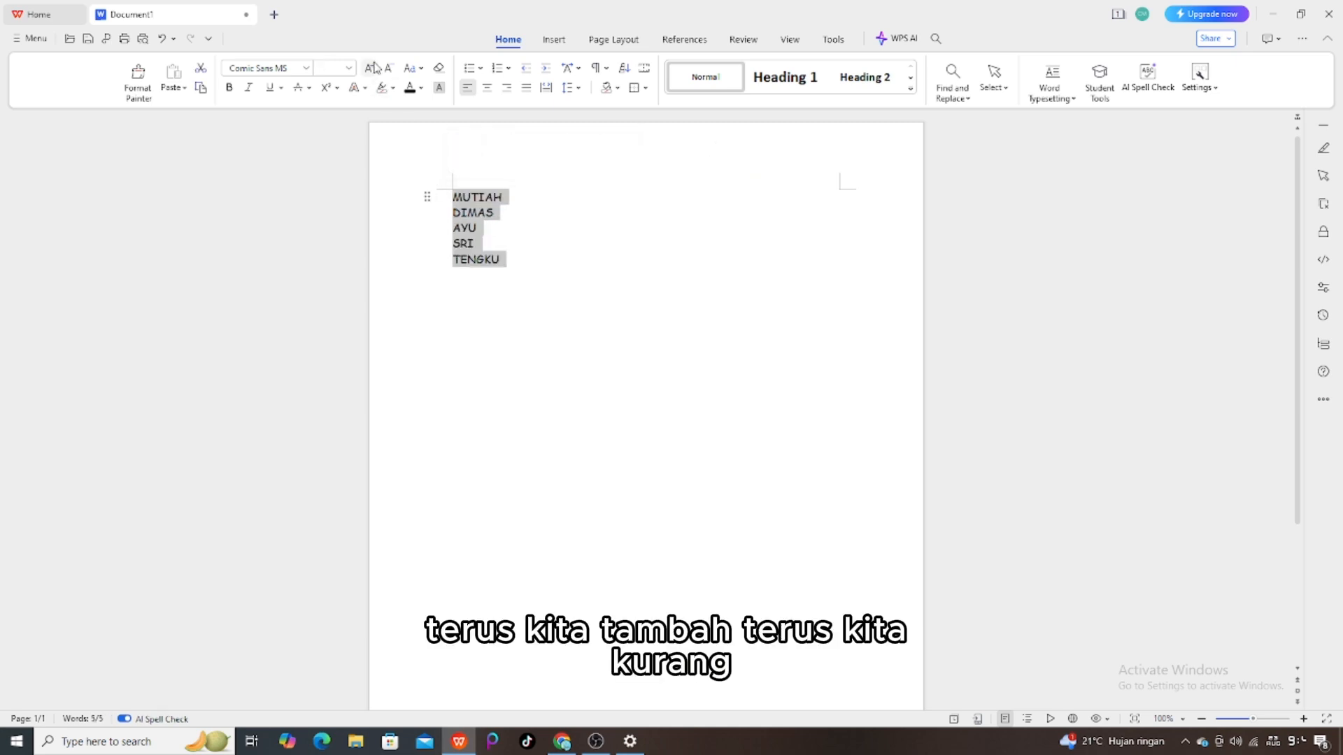
pyautogui.click(394, 67)
pyautogui.click(394, 67)
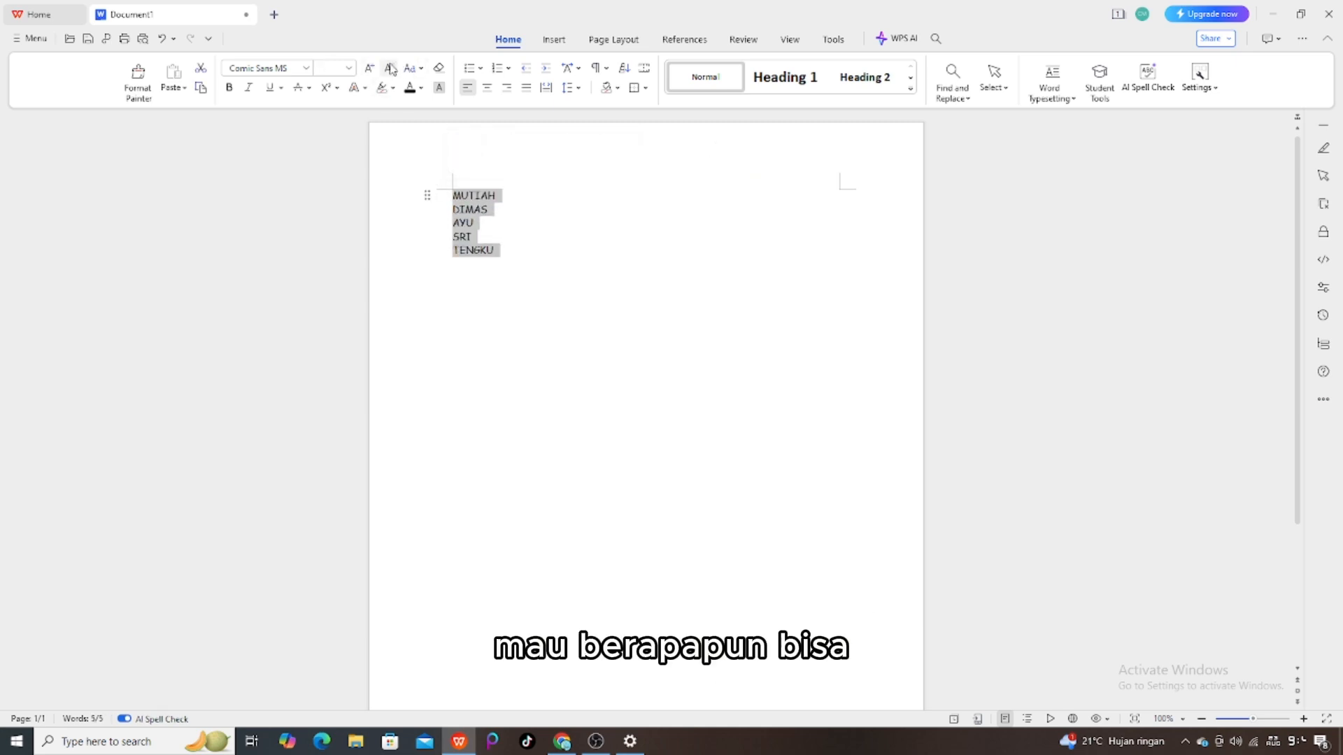
pyautogui.click(520, 225)
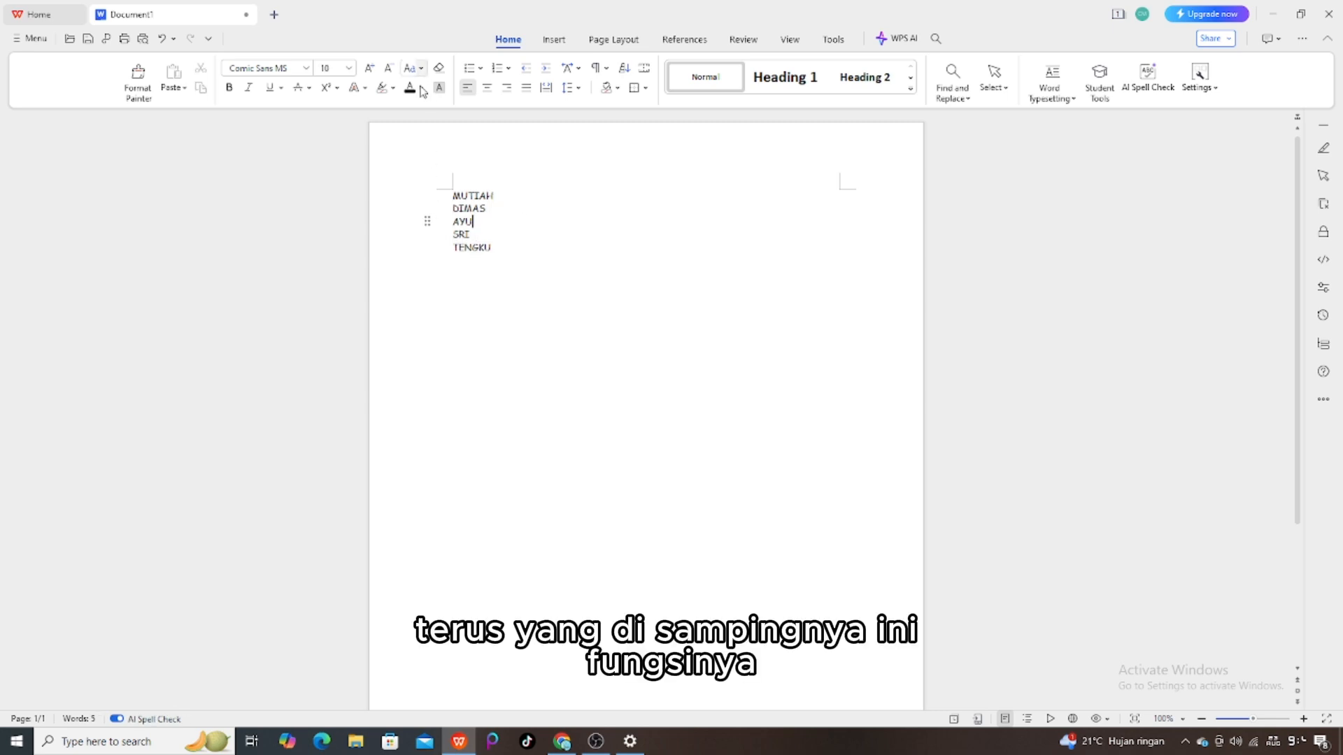
pyautogui.tripleClick(493, 247)
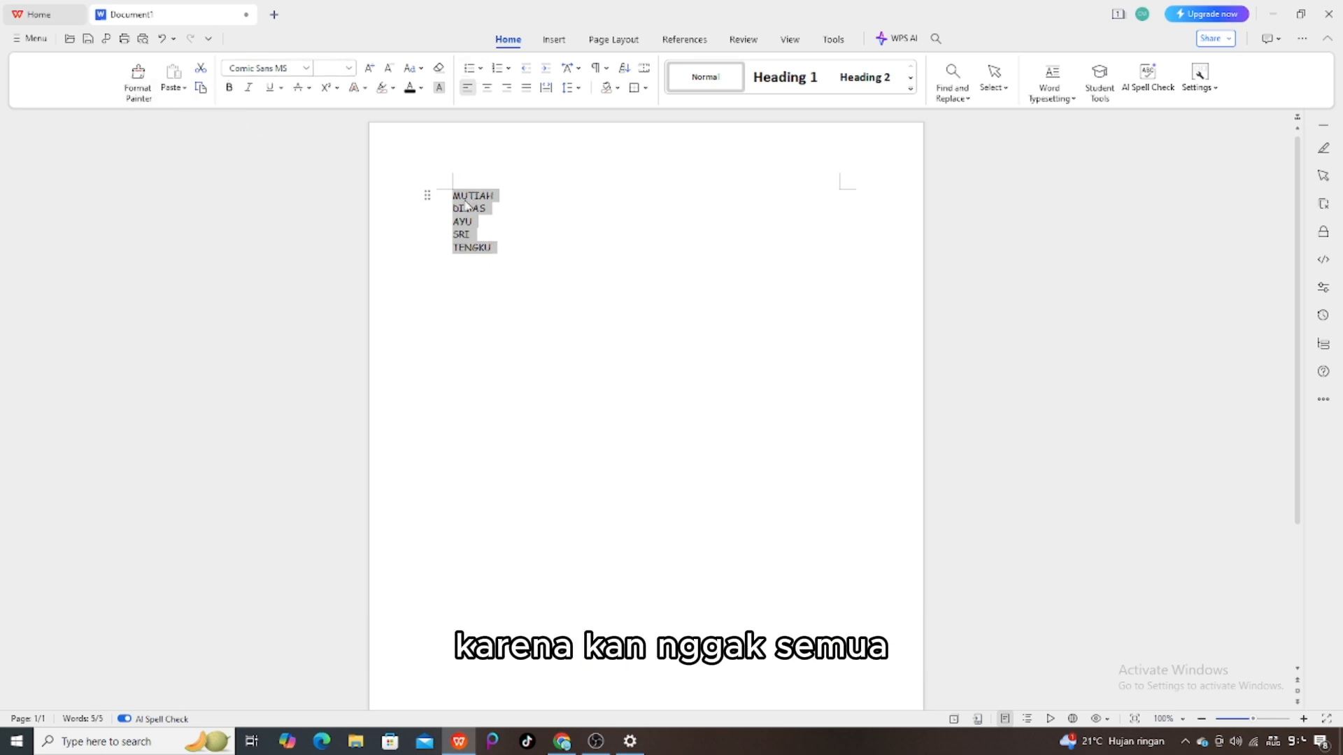
pyautogui.click(493, 247)
pyautogui.moveTo(494, 247); pyautogui.dragTo(441, 250)
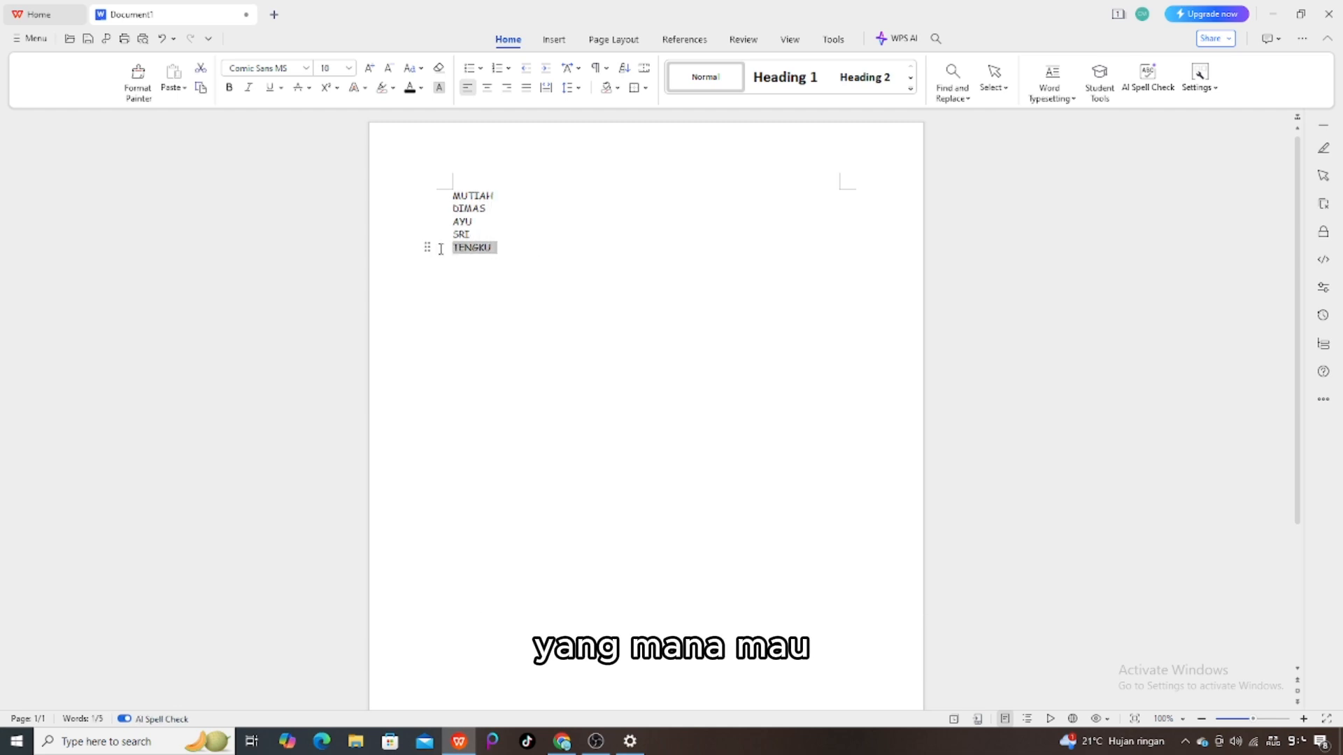
pyautogui.click(486, 250)
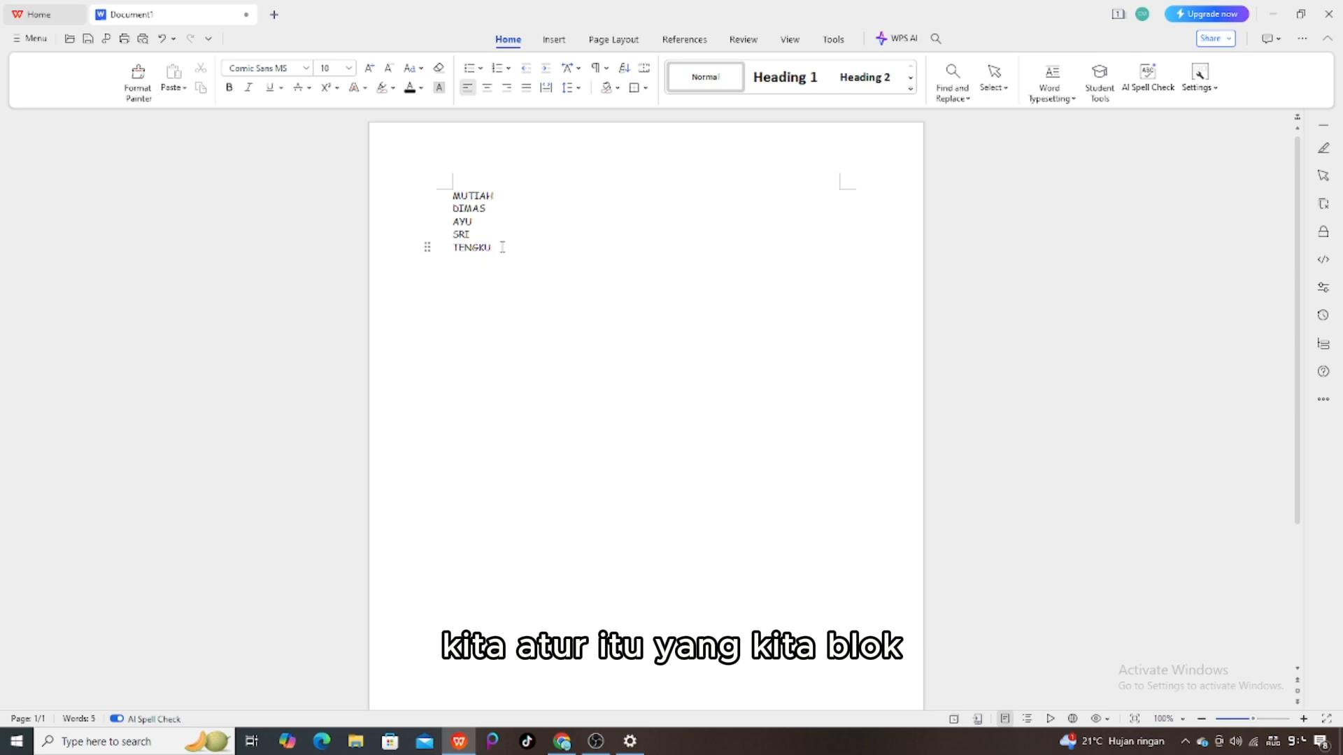
pyautogui.doubleClick(501, 247)
pyautogui.click(504, 249)
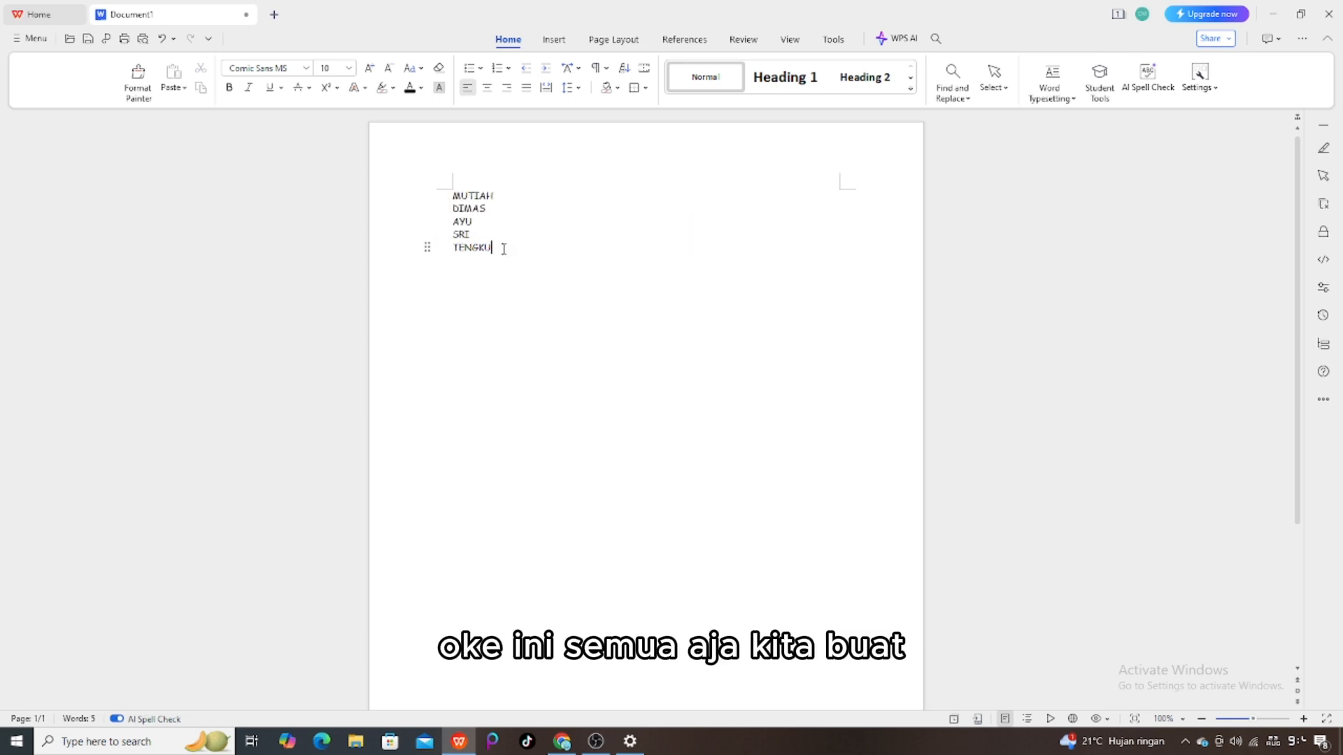
# Change only the last name in the list to sentence case.
pyautogui.moveTo(503, 249); pyautogui.dragTo(448, 191)
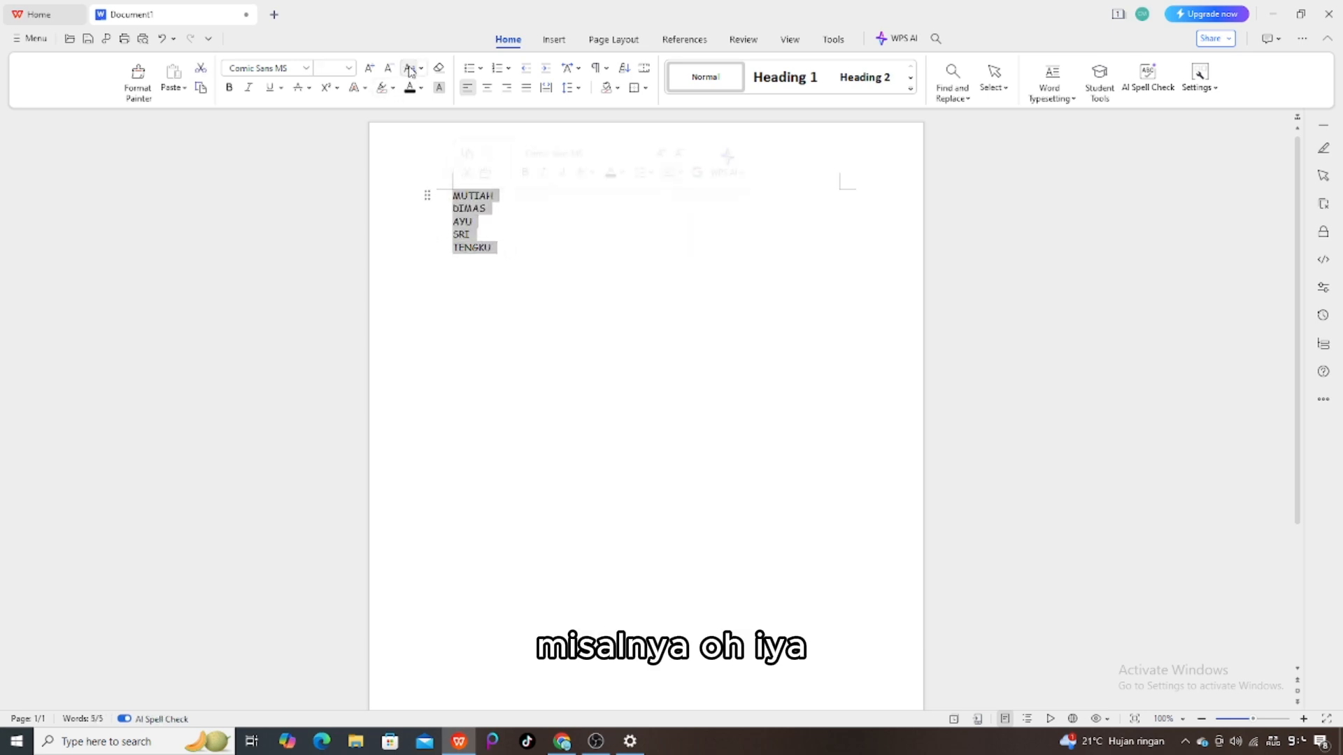
pyautogui.click(495, 240)
pyautogui.moveTo(494, 247); pyautogui.dragTo(451, 248)
pyautogui.click(422, 69)
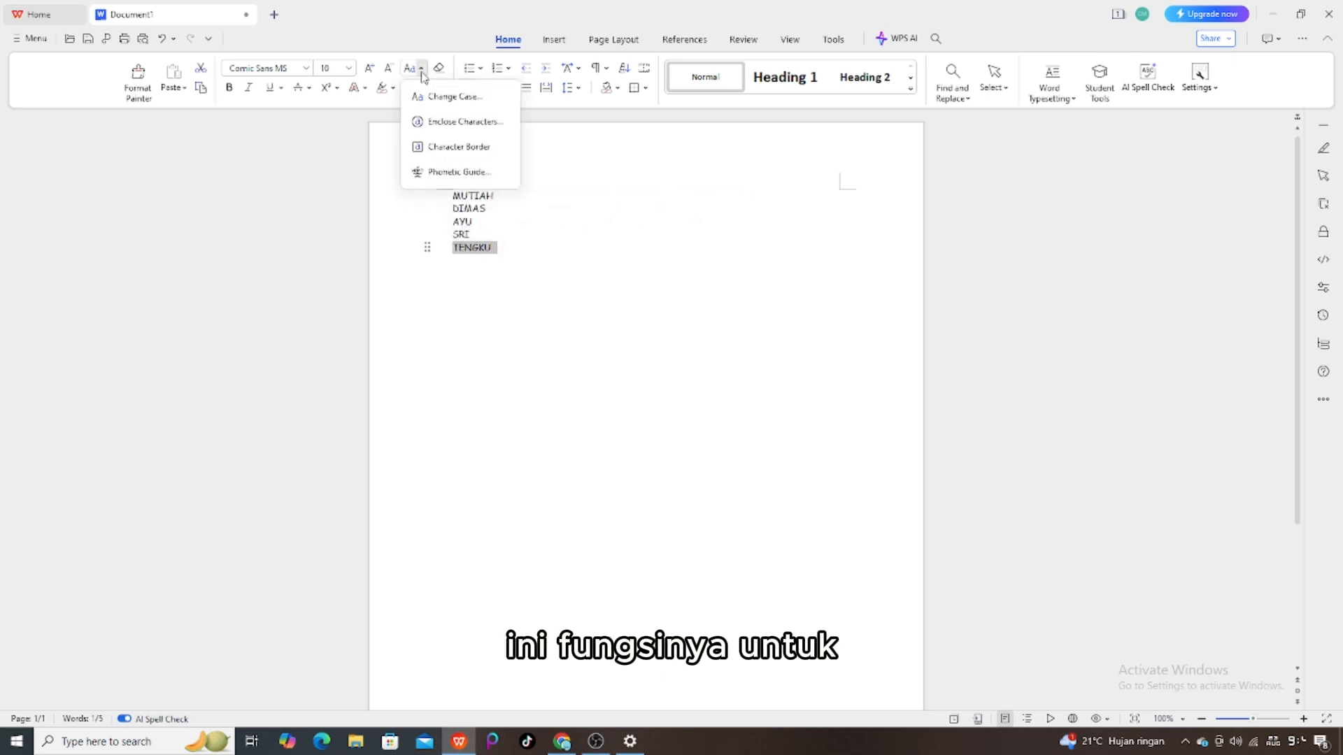
pyautogui.click(459, 103)
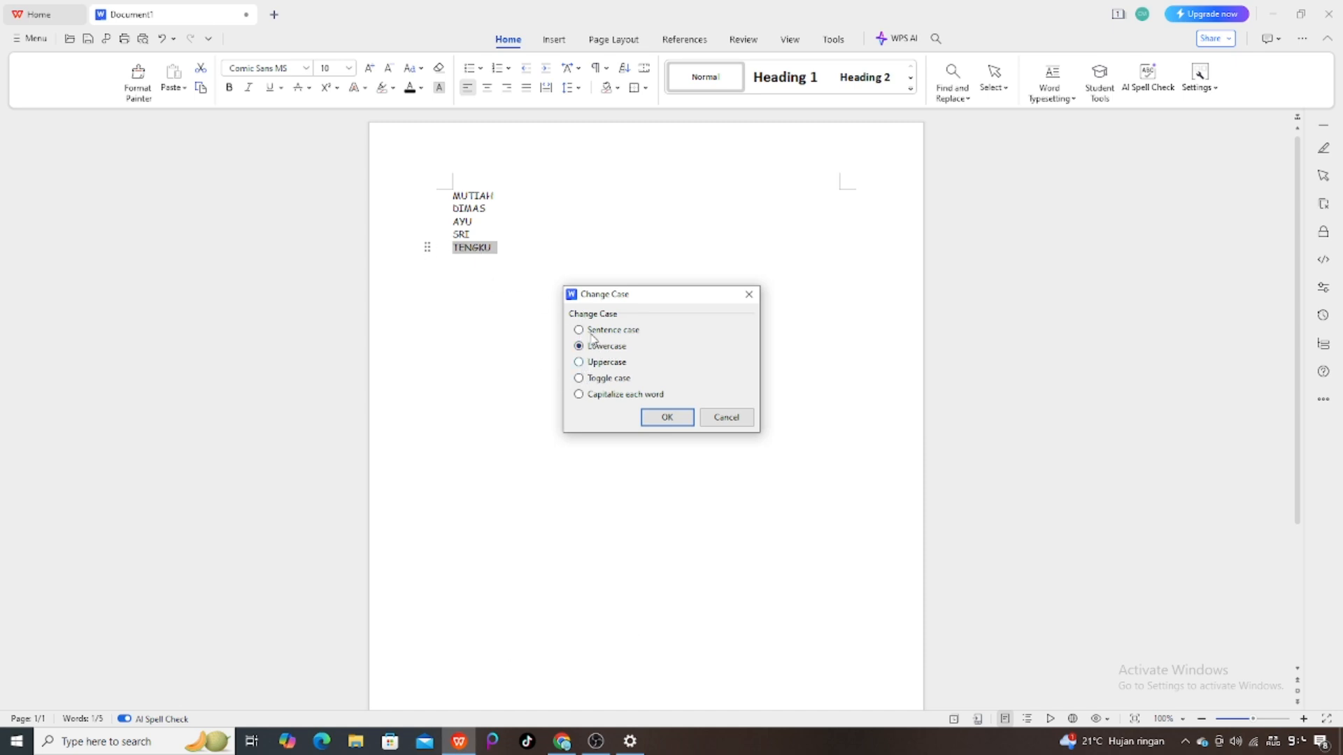
pyautogui.click(664, 418)
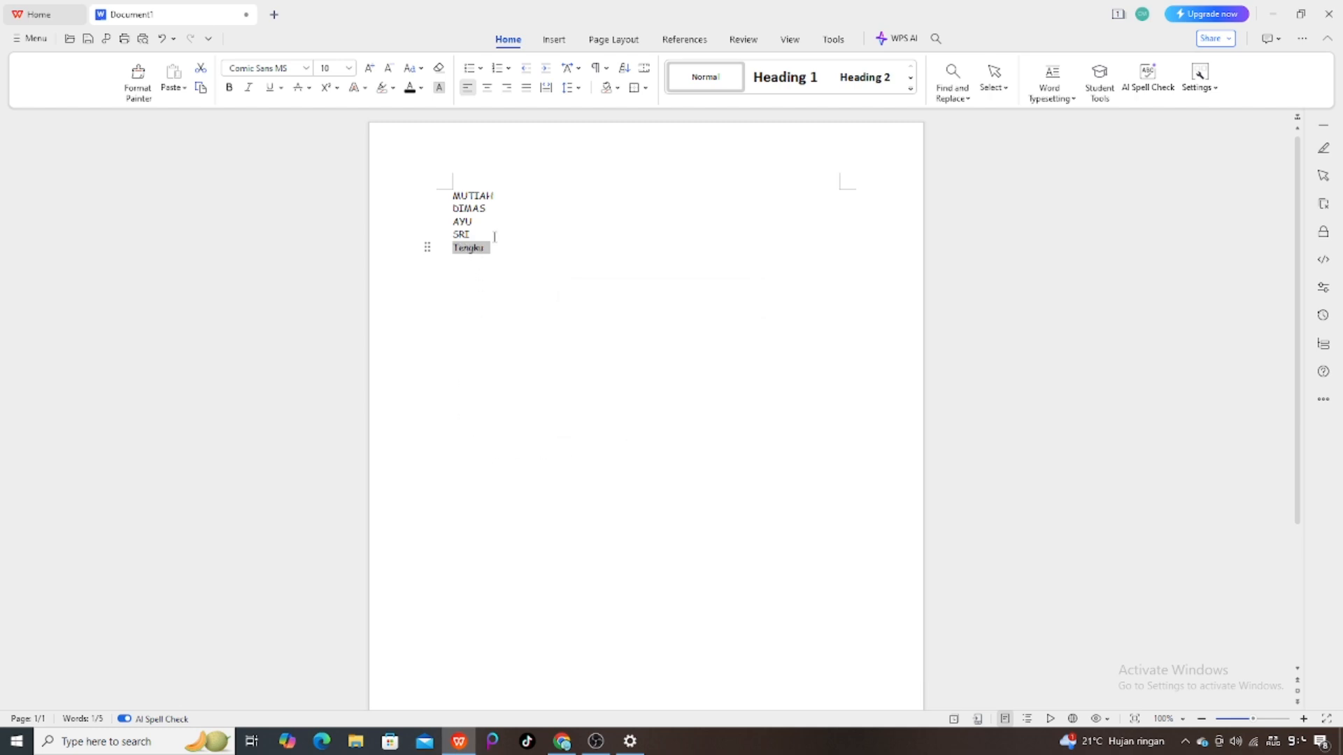
# Change the fourth name in the list to lowercase.
pyautogui.moveTo(483, 233); pyautogui.dragTo(453, 235)
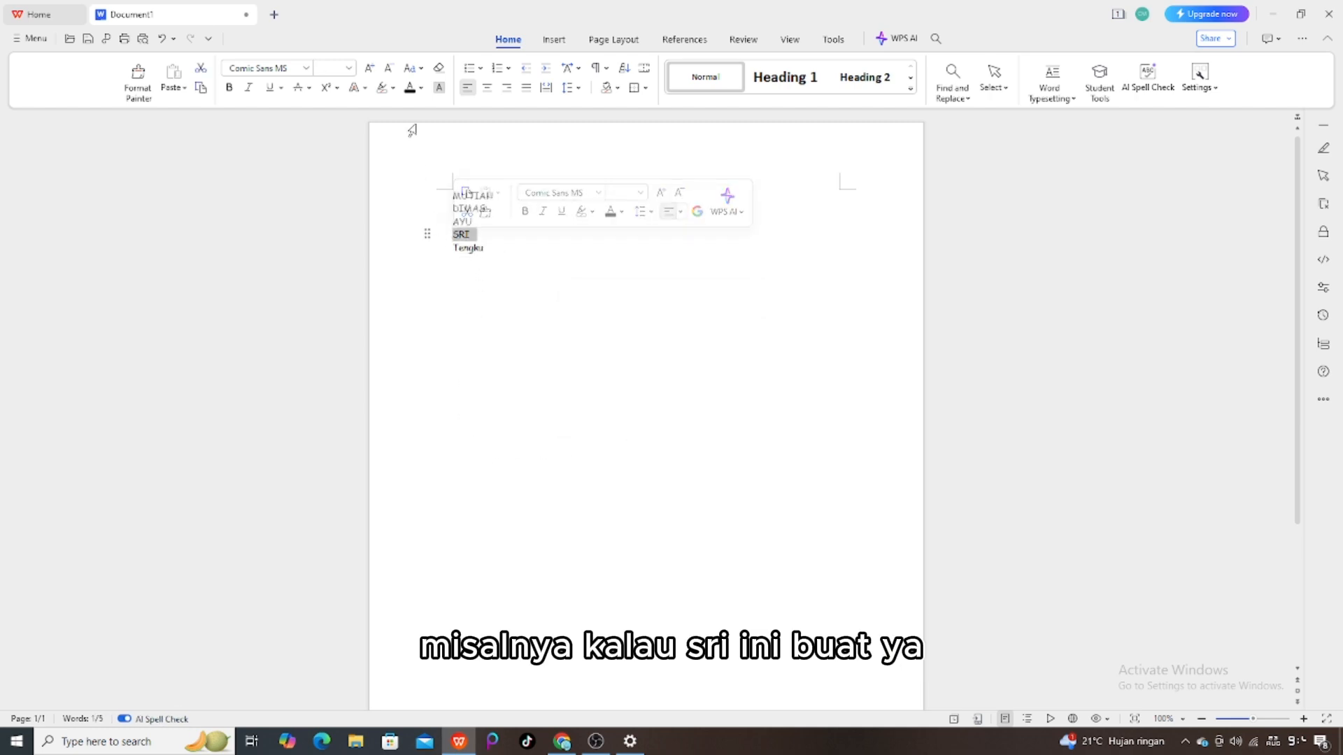
pyautogui.click(417, 71)
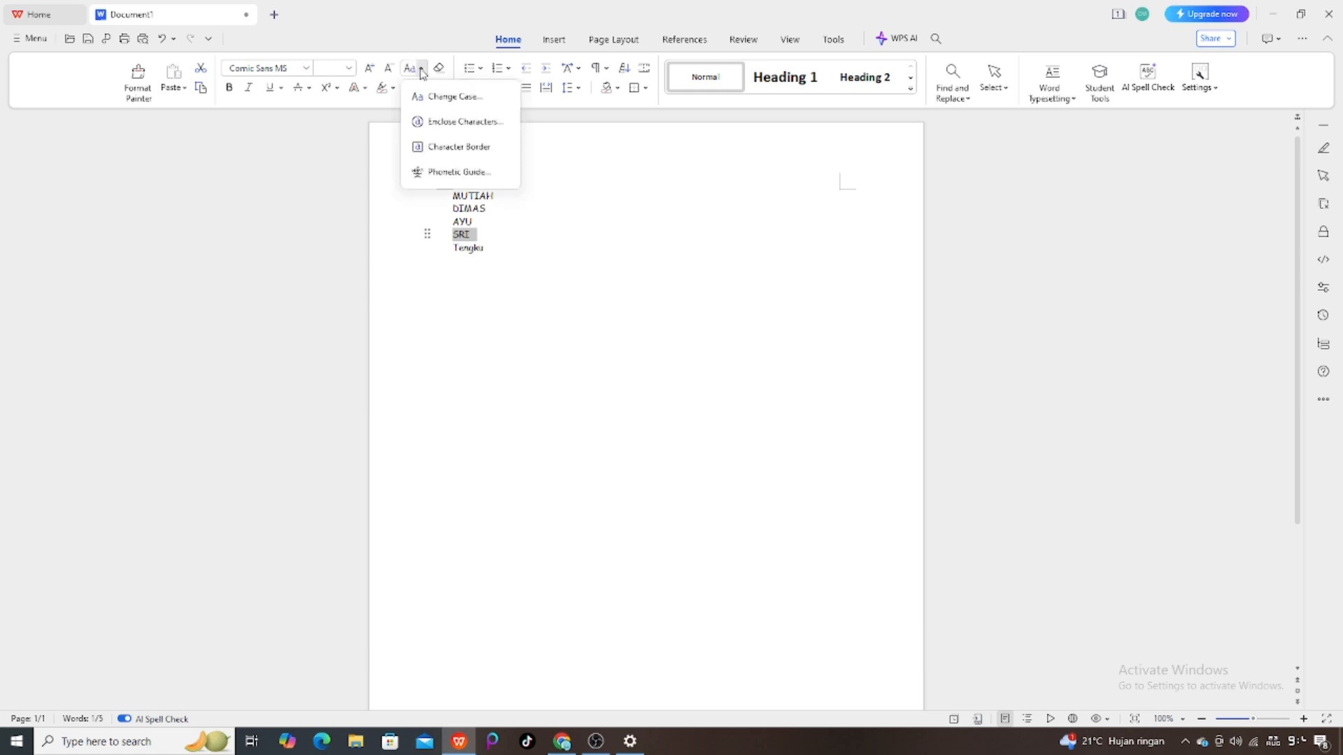
pyautogui.click(470, 98)
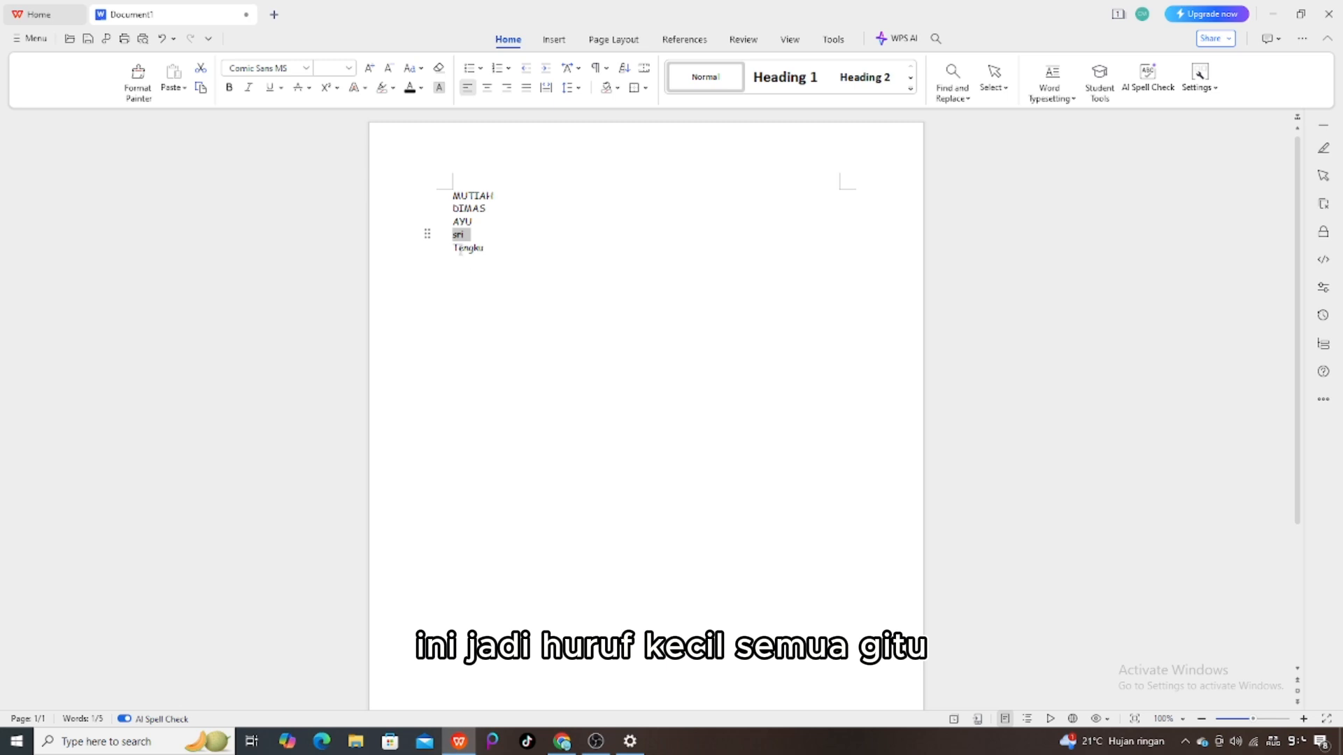
# Apply the uppercase option of Change Case to the third name in the list.
pyautogui.doubleClick(480, 222)
pyautogui.click(422, 68)
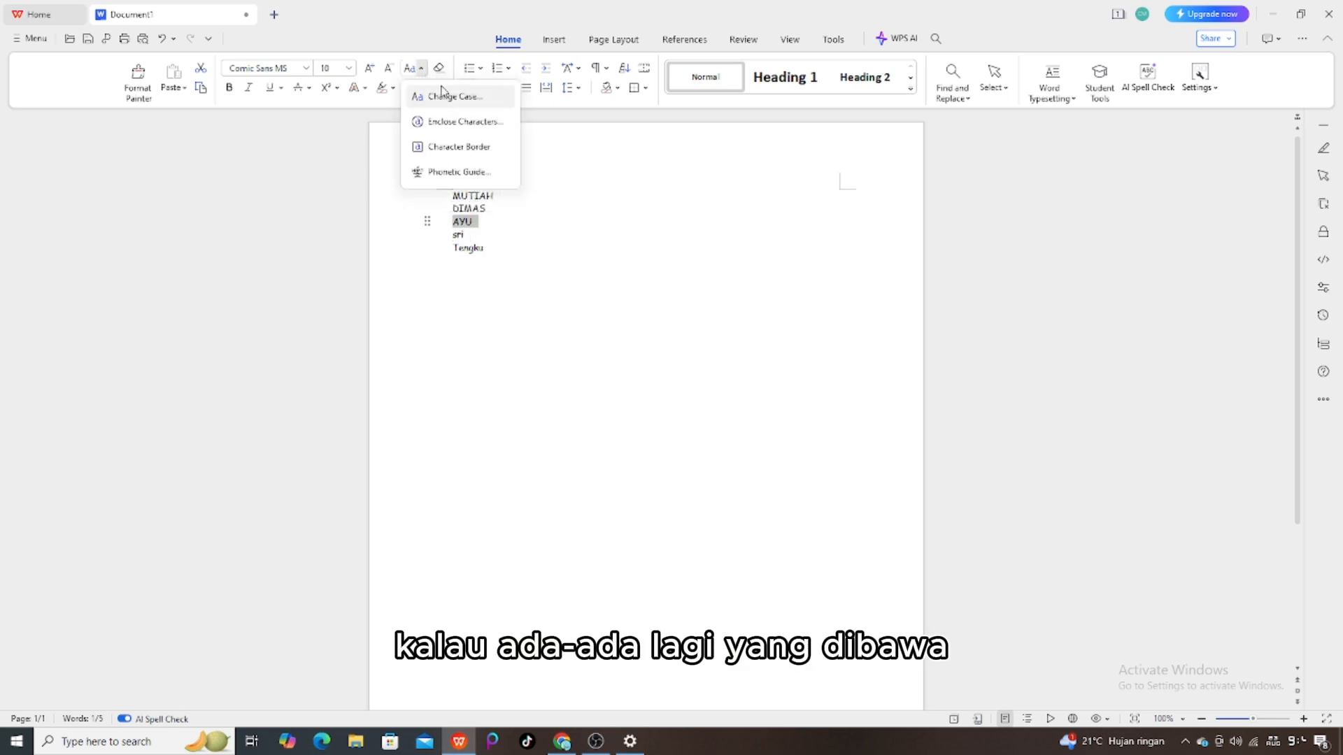
pyautogui.click(430, 97)
pyautogui.click(592, 363)
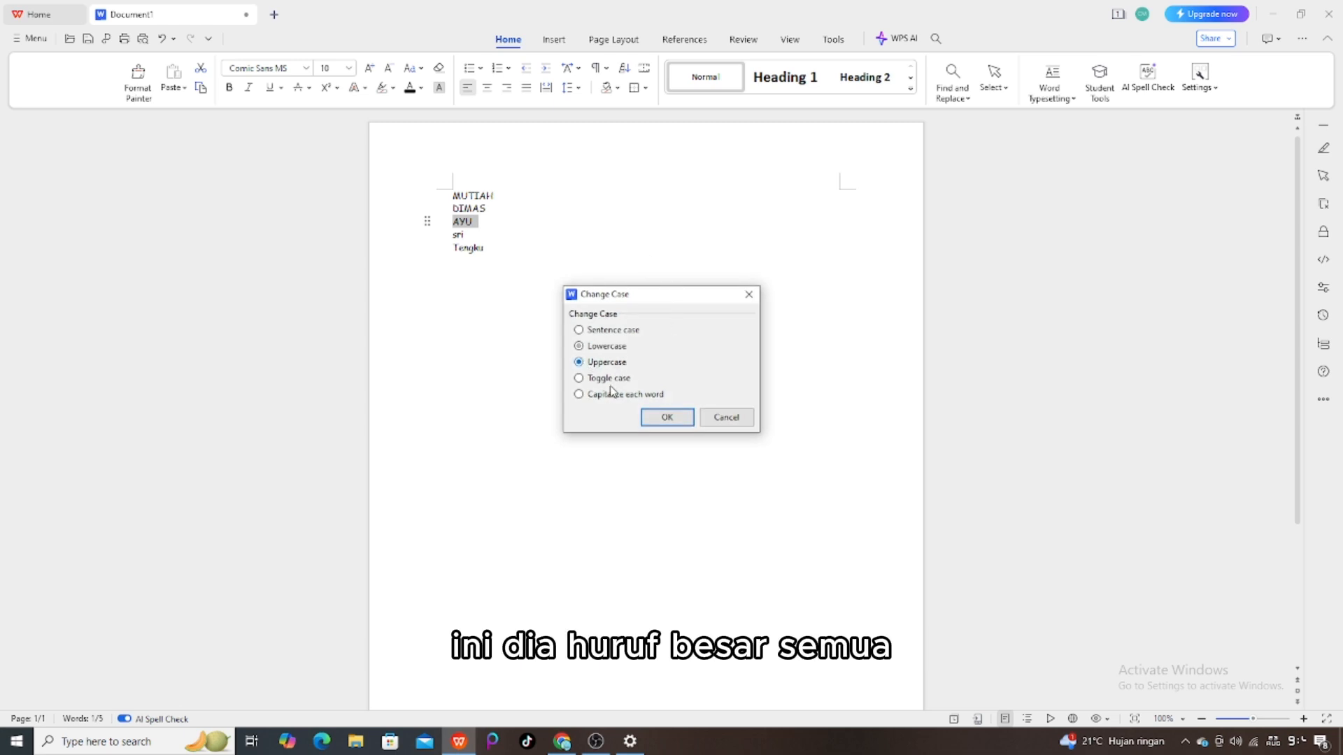
pyautogui.click(667, 417)
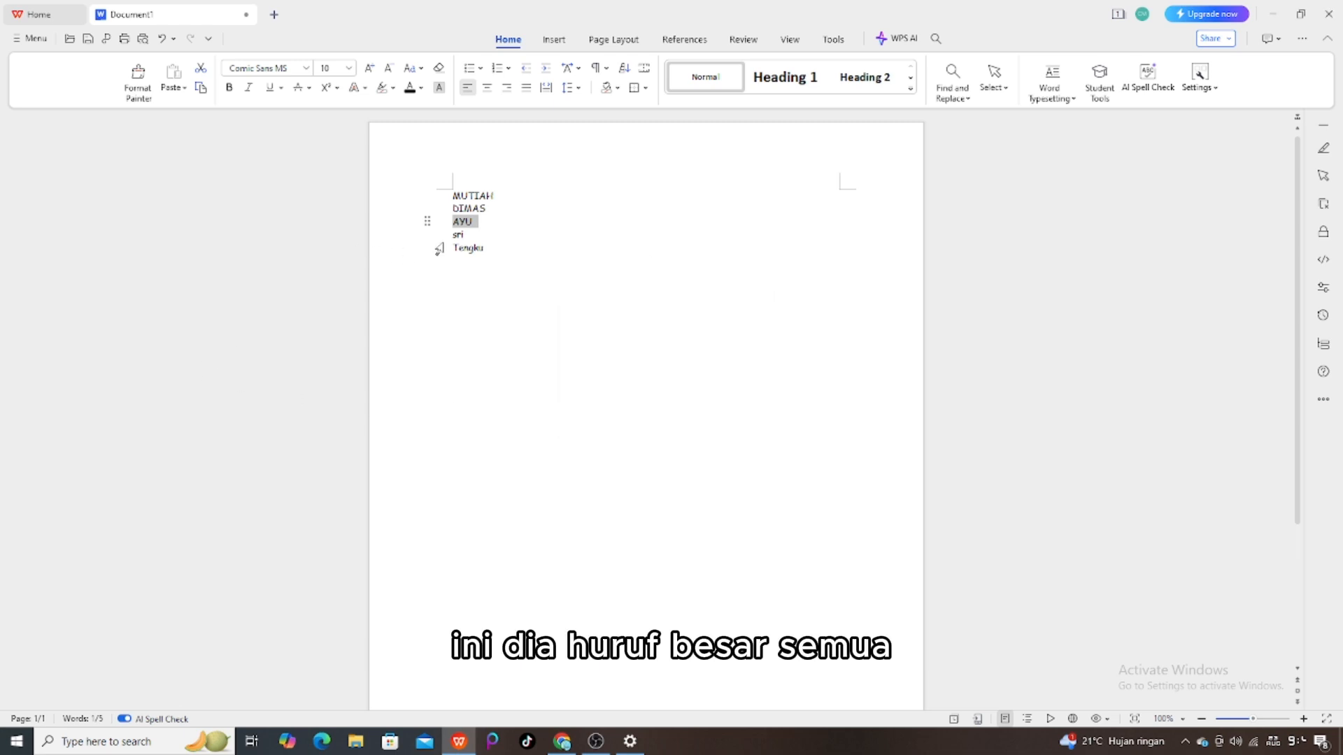
# Apply toggle case to the second name in the list and clear the selection.
pyautogui.doubleClick(493, 207)
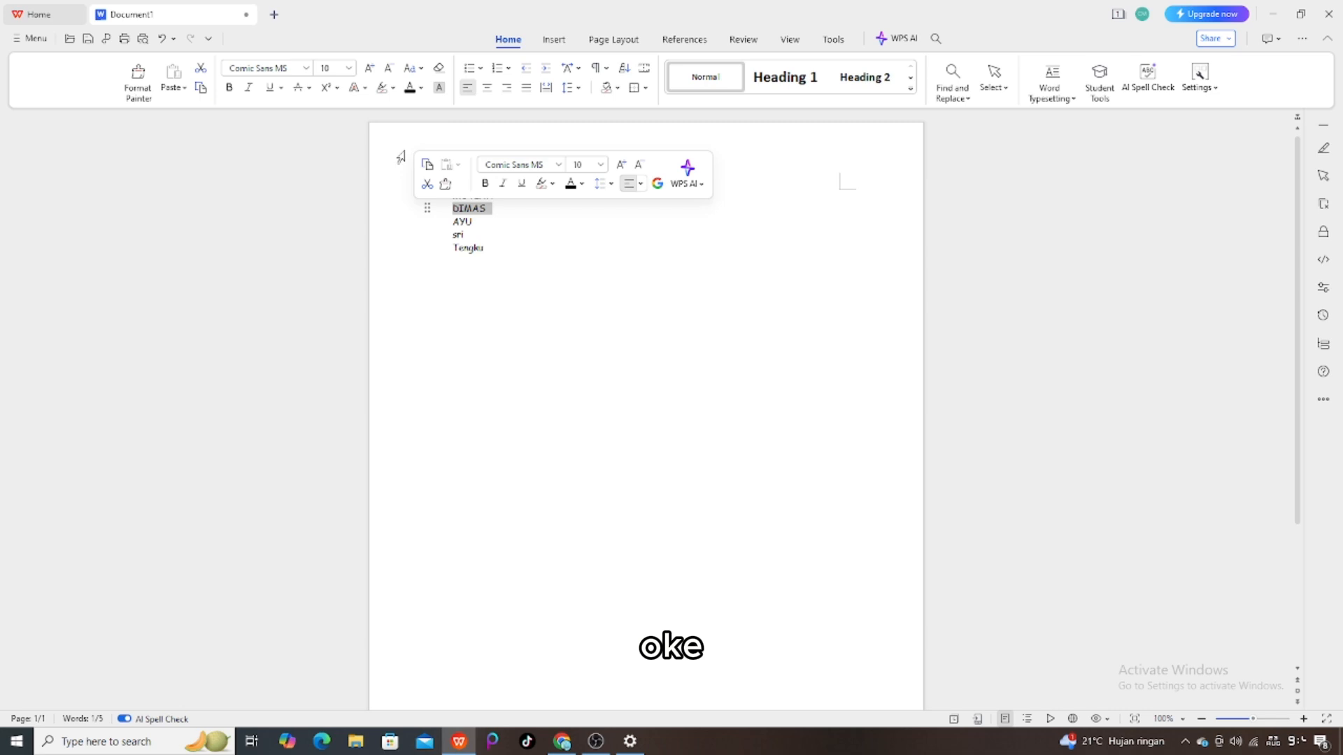
pyautogui.click(421, 68)
pyautogui.click(458, 98)
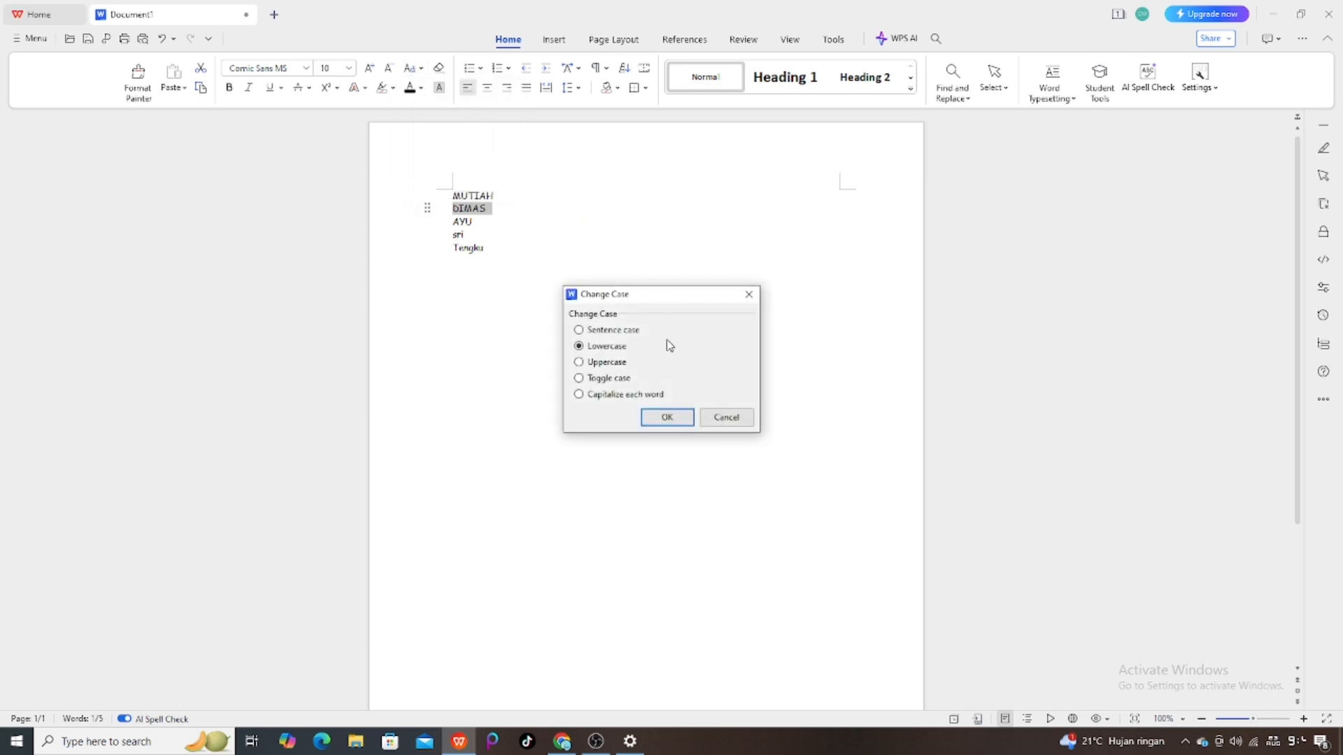
pyautogui.click(598, 379)
pyautogui.click(667, 418)
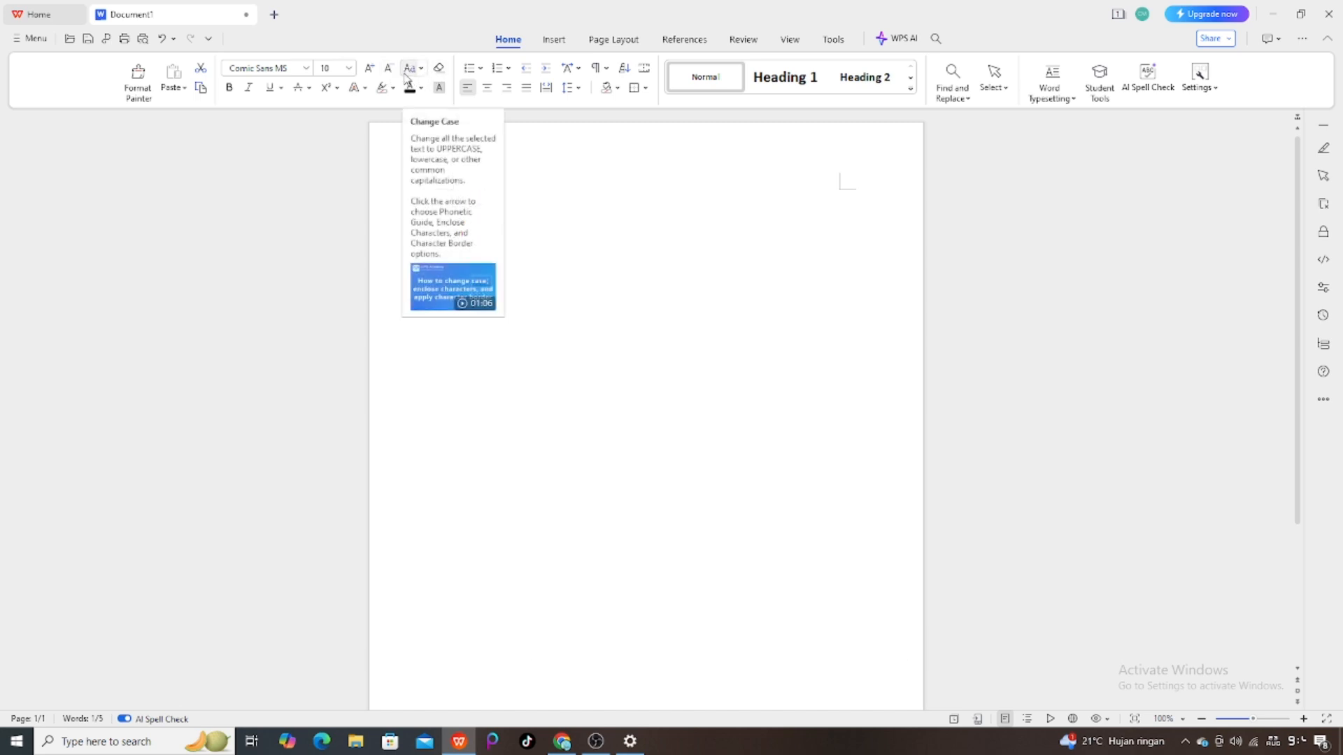
pyautogui.click(604, 228)
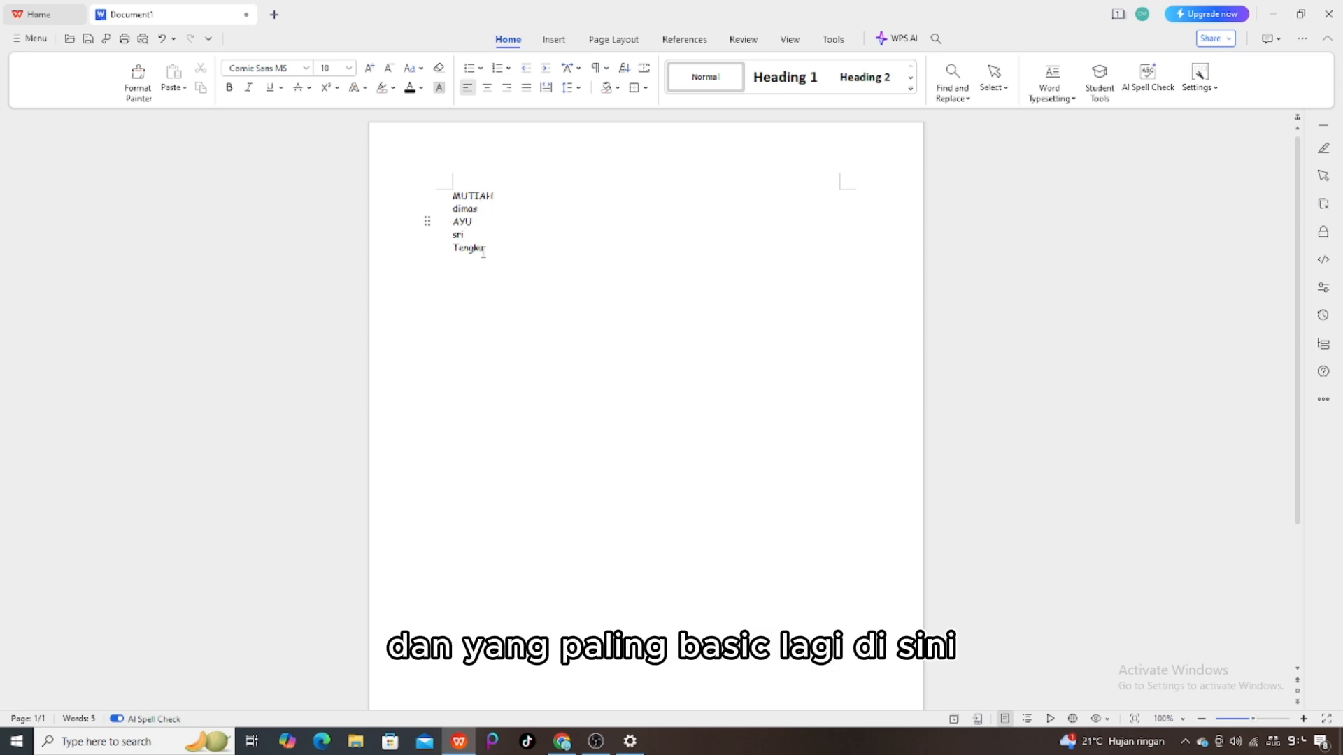
# Select all five names, try centre and right alignment on them, and finish with justified alignment.
pyautogui.moveTo(490, 249); pyautogui.dragTo(439, 192)
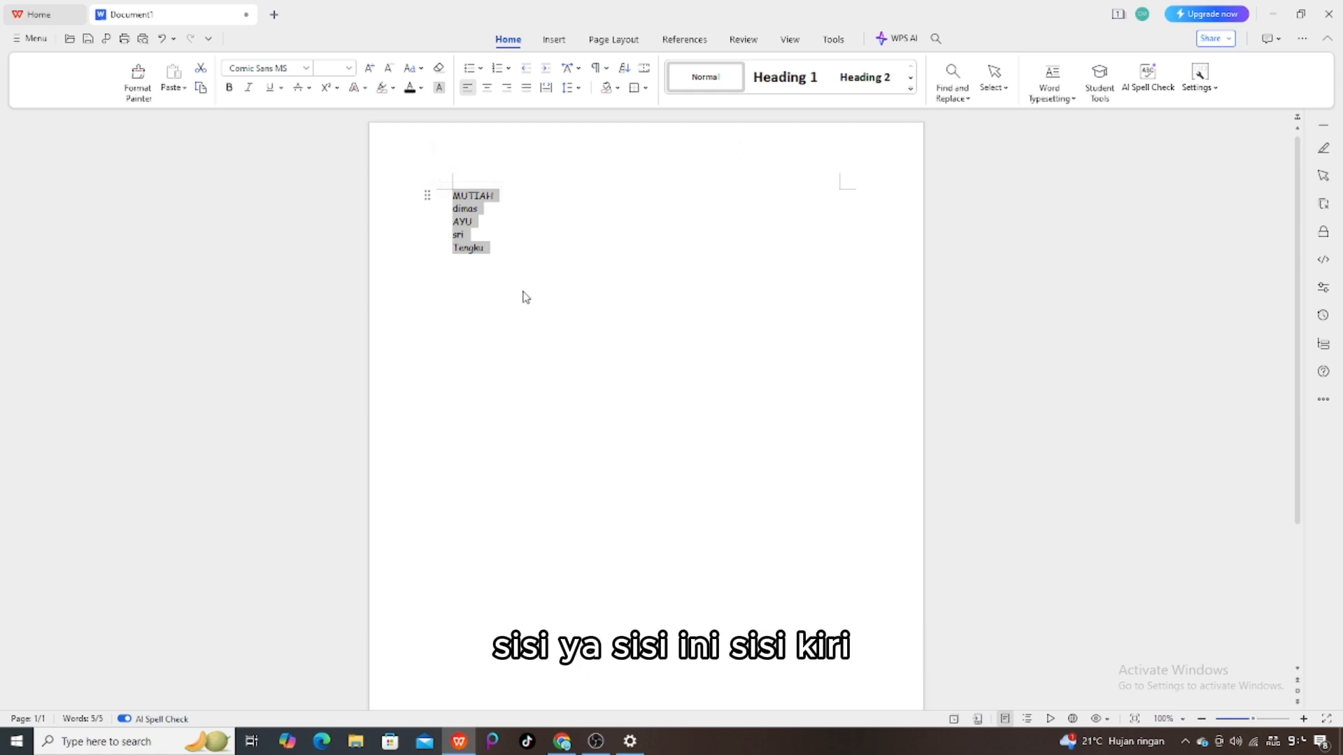
pyautogui.click(488, 95)
pyautogui.click(507, 90)
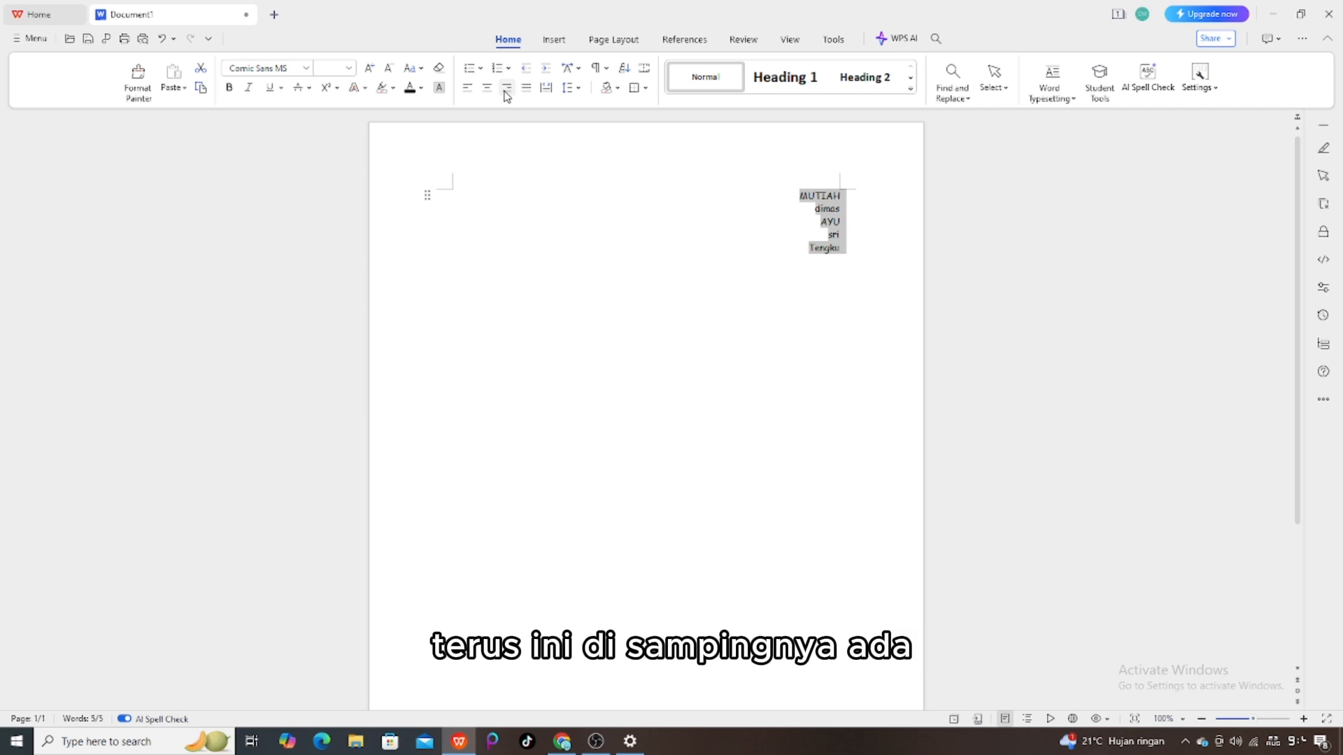
pyautogui.click(527, 90)
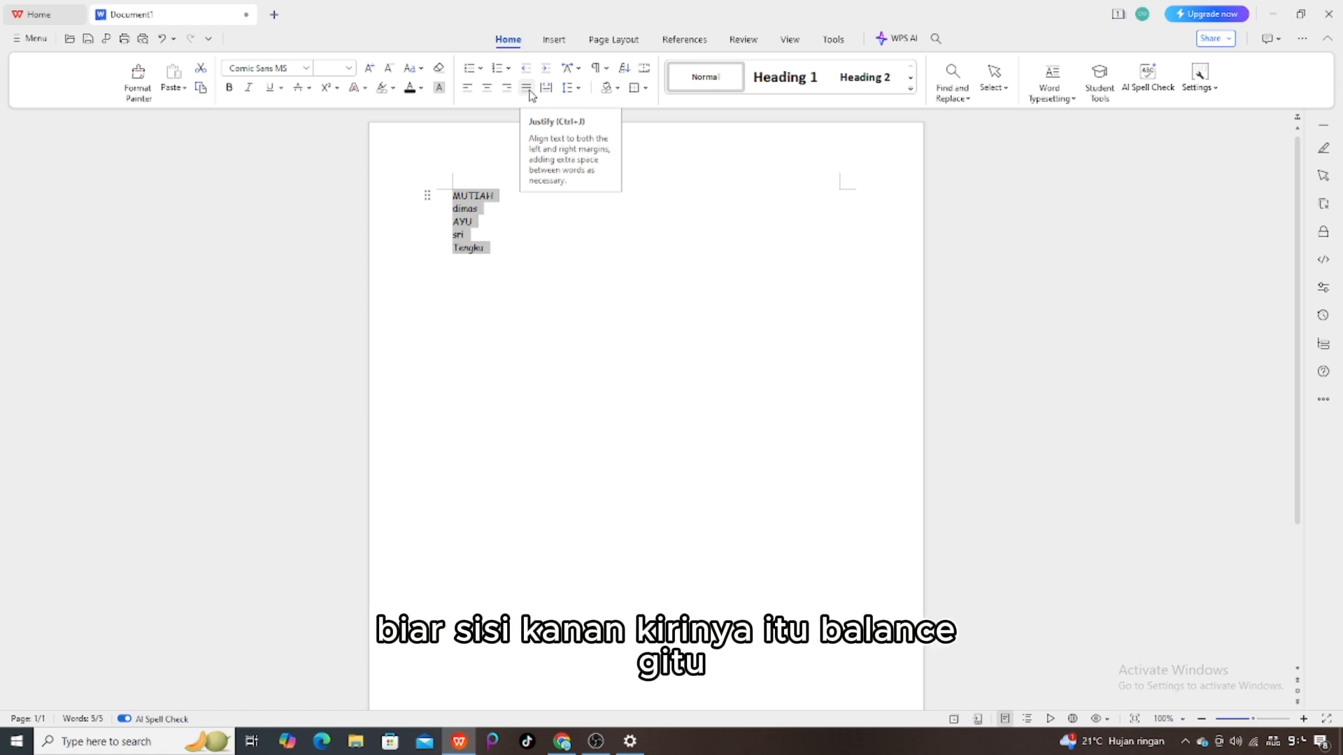
pyautogui.click(528, 93)
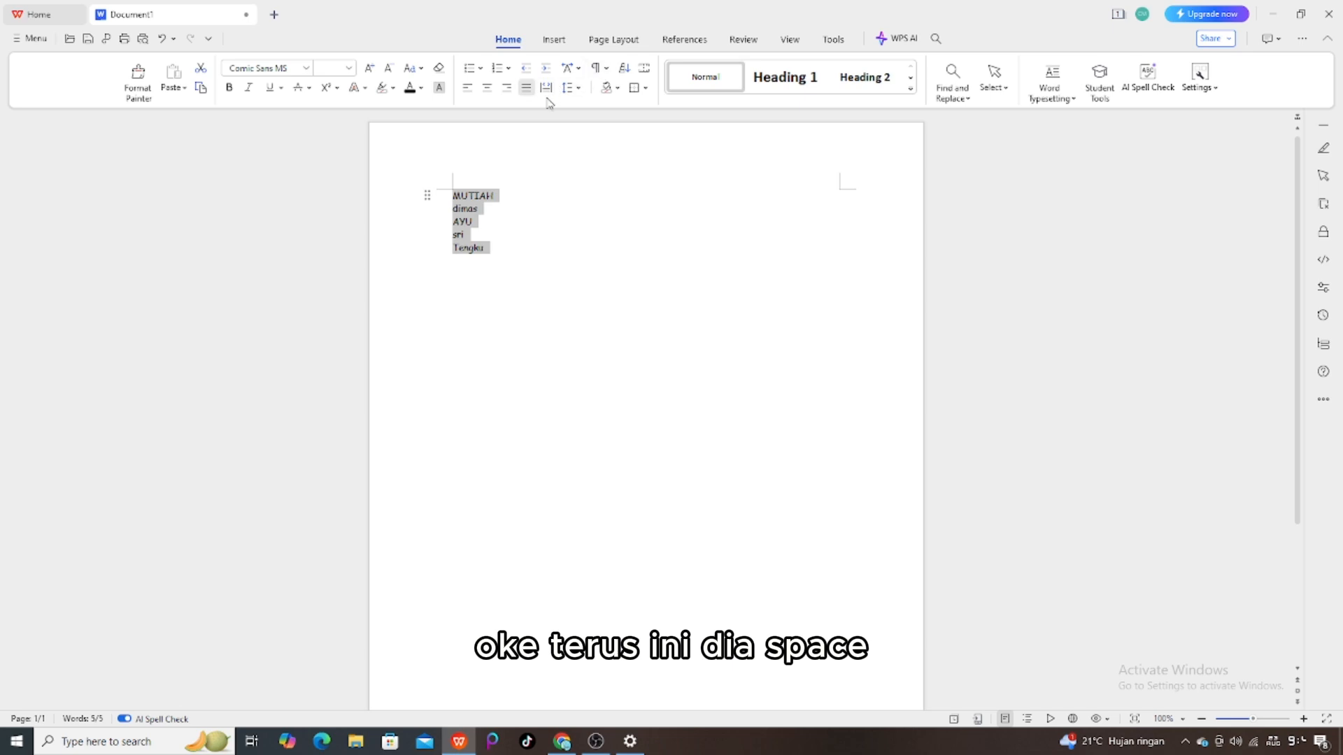
# Set the line spacing of all five names to 1.5 and deselect the text.
pyautogui.click(573, 90)
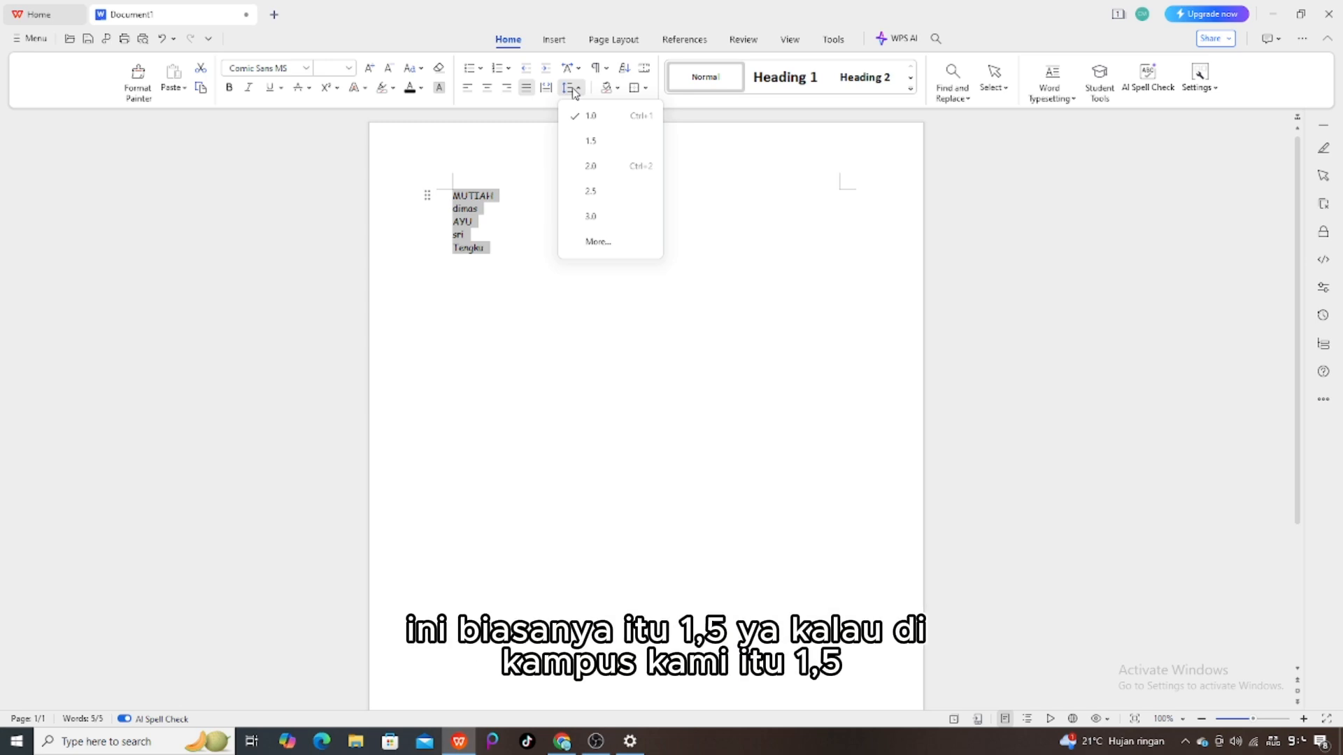
pyautogui.click(590, 140)
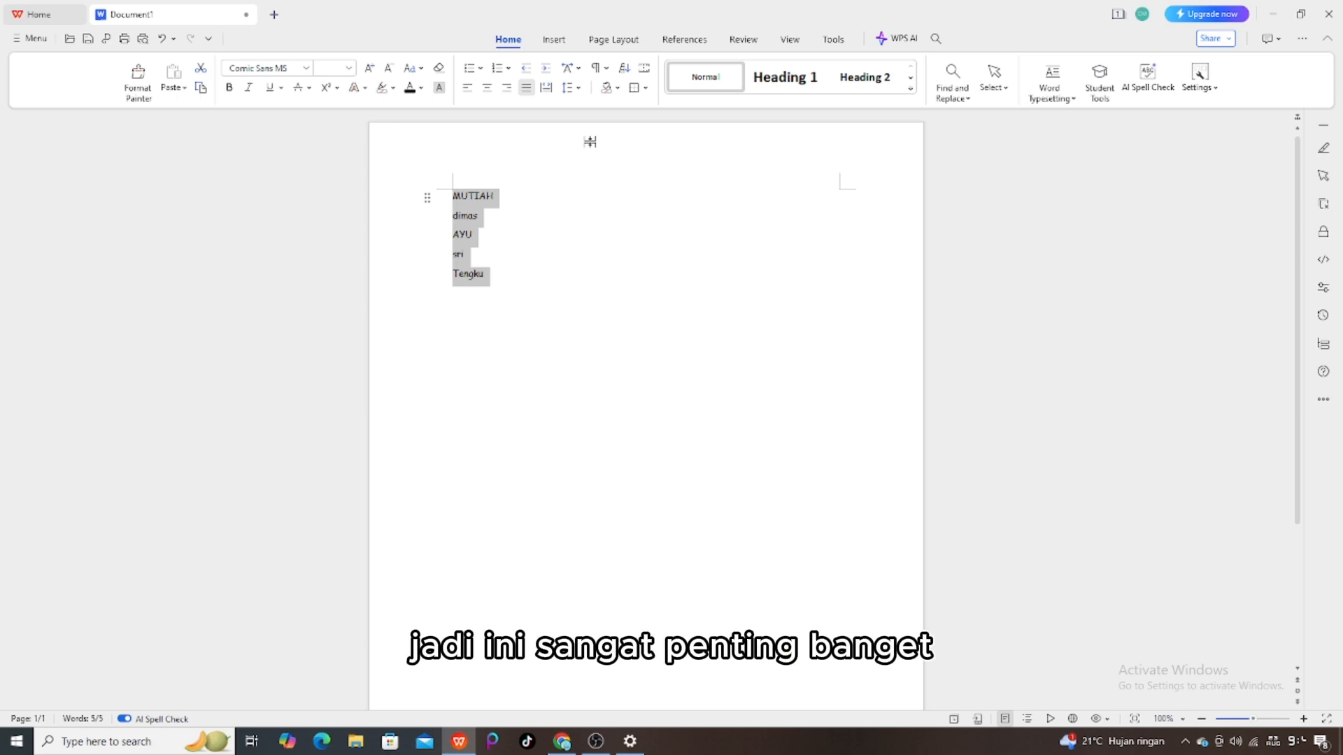
pyautogui.click(578, 88)
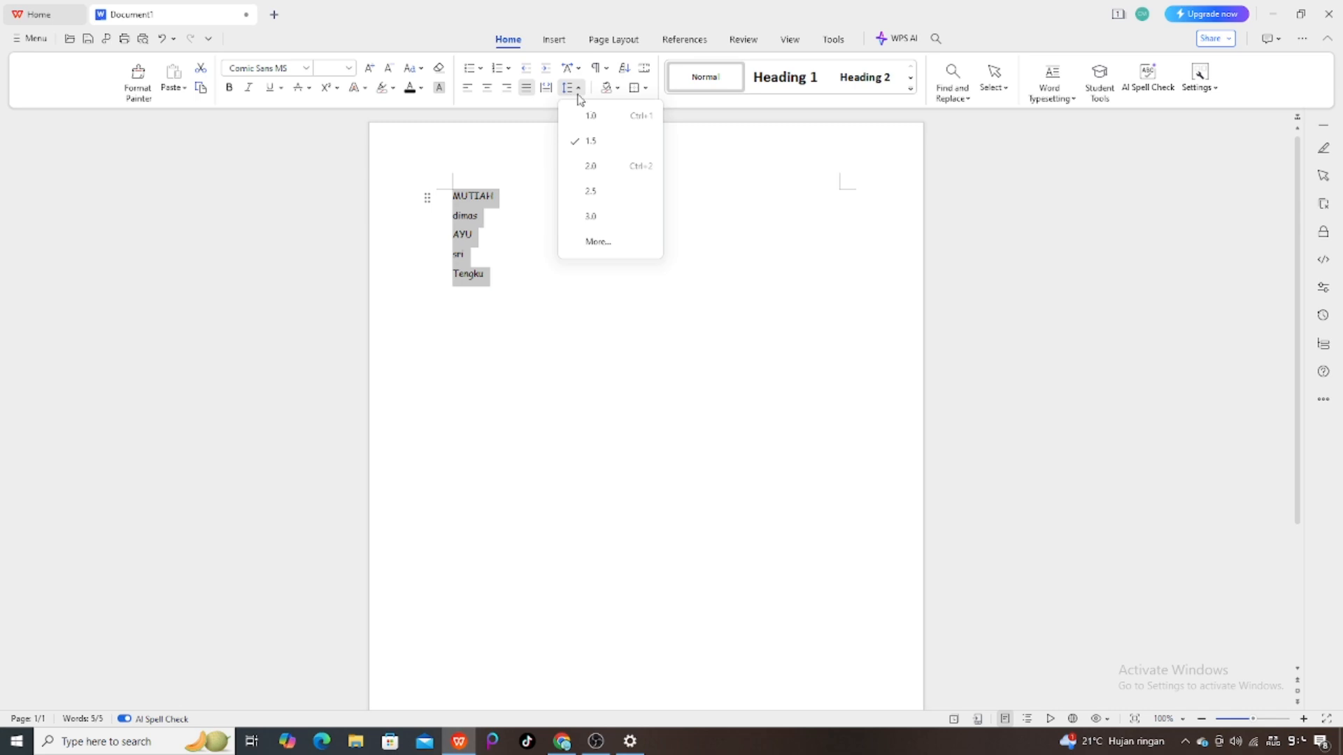
pyautogui.click(677, 146)
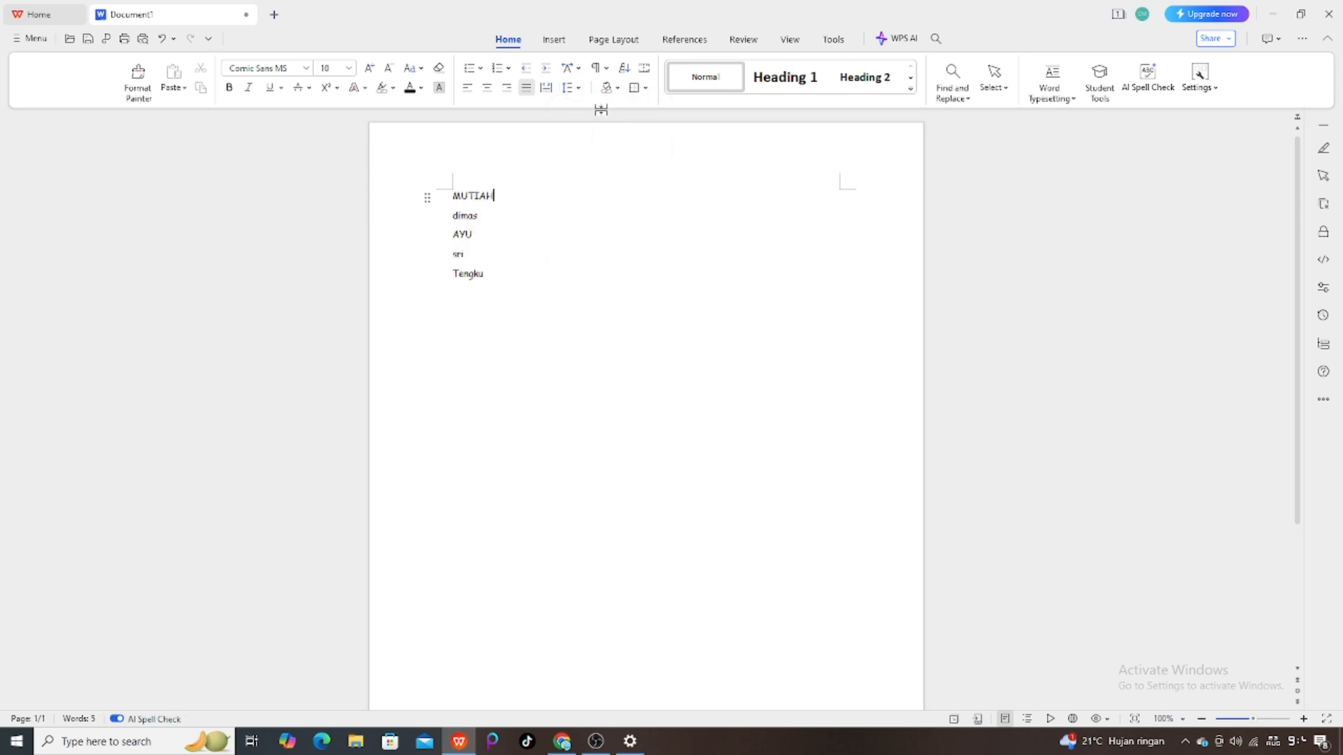